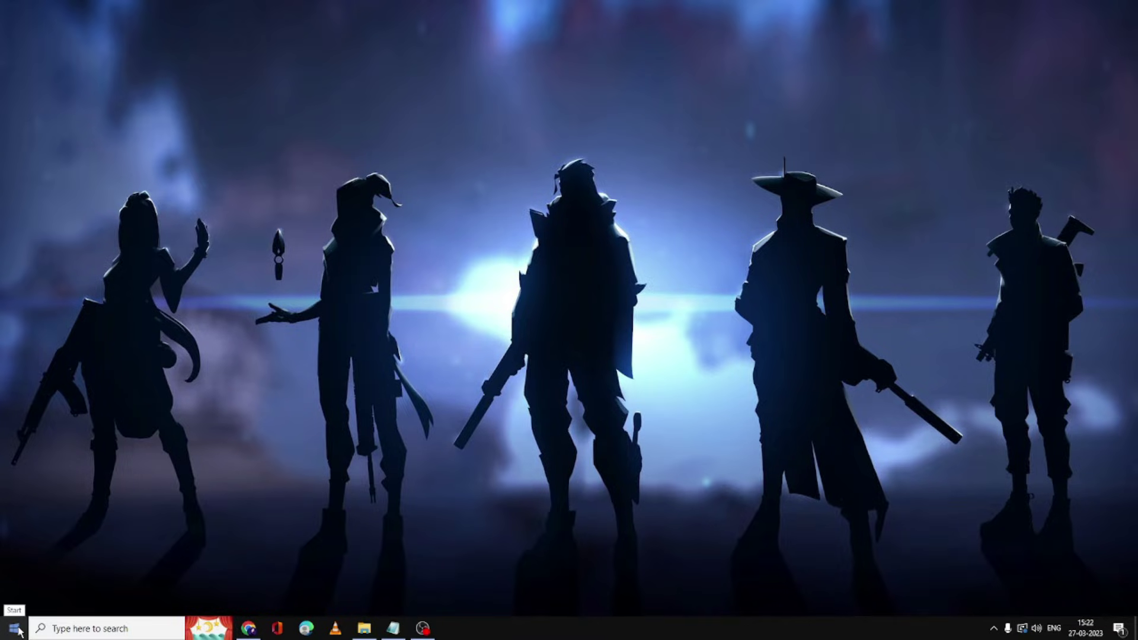
# - Launch Windows Settings from the Win+X menu to confirm it opens, then close it
pyautogui.rightClick(17, 630)
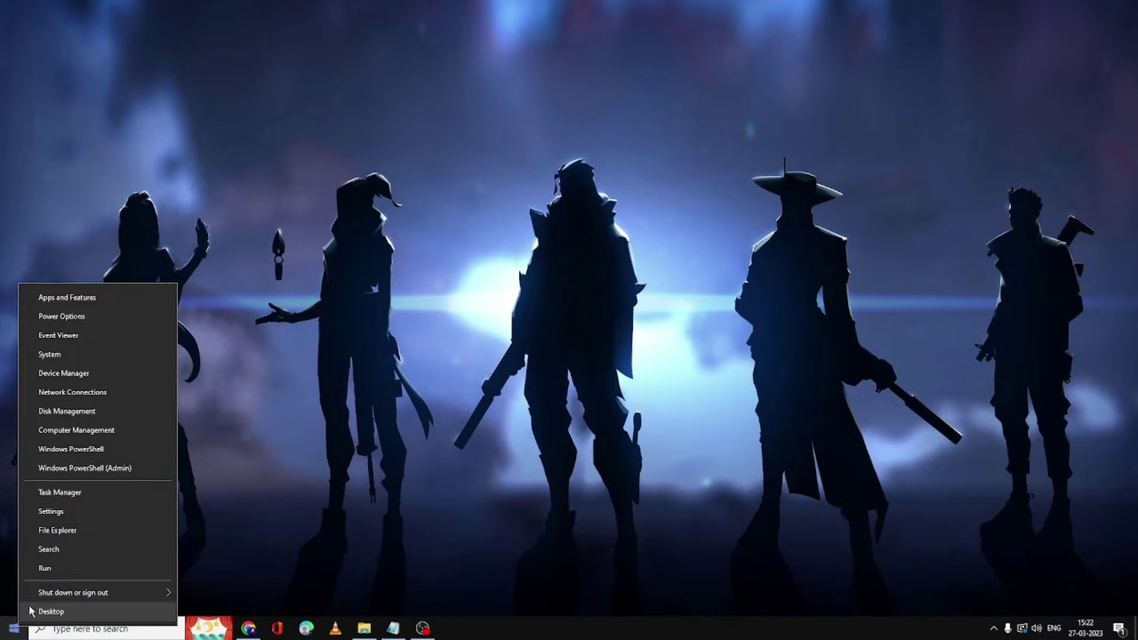
pyautogui.click(62, 514)
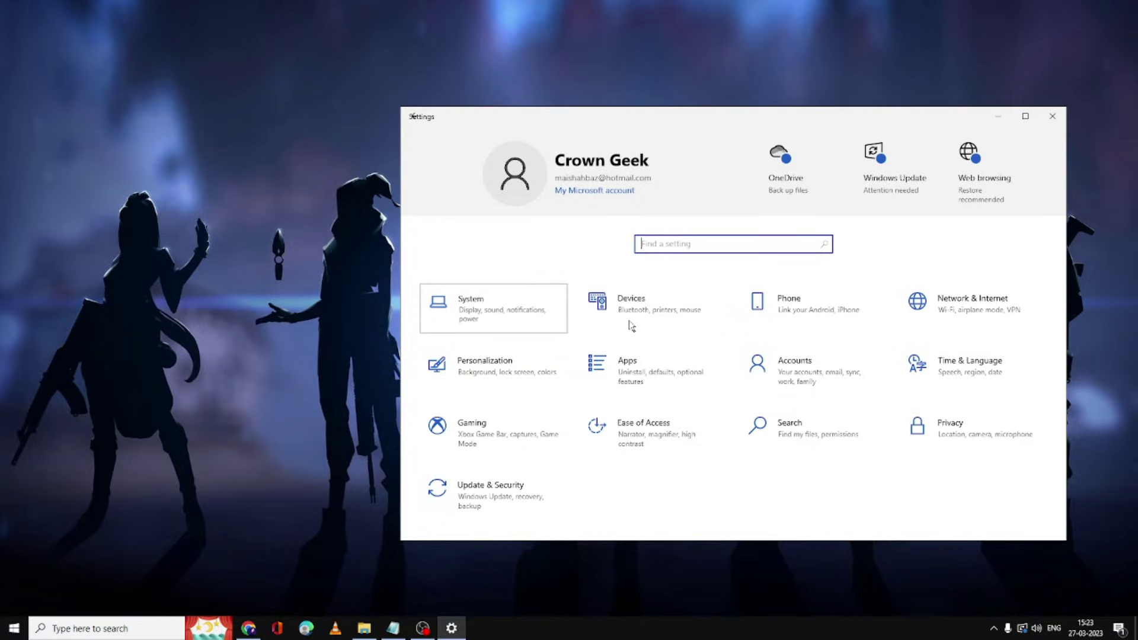
pyautogui.click(1053, 117)
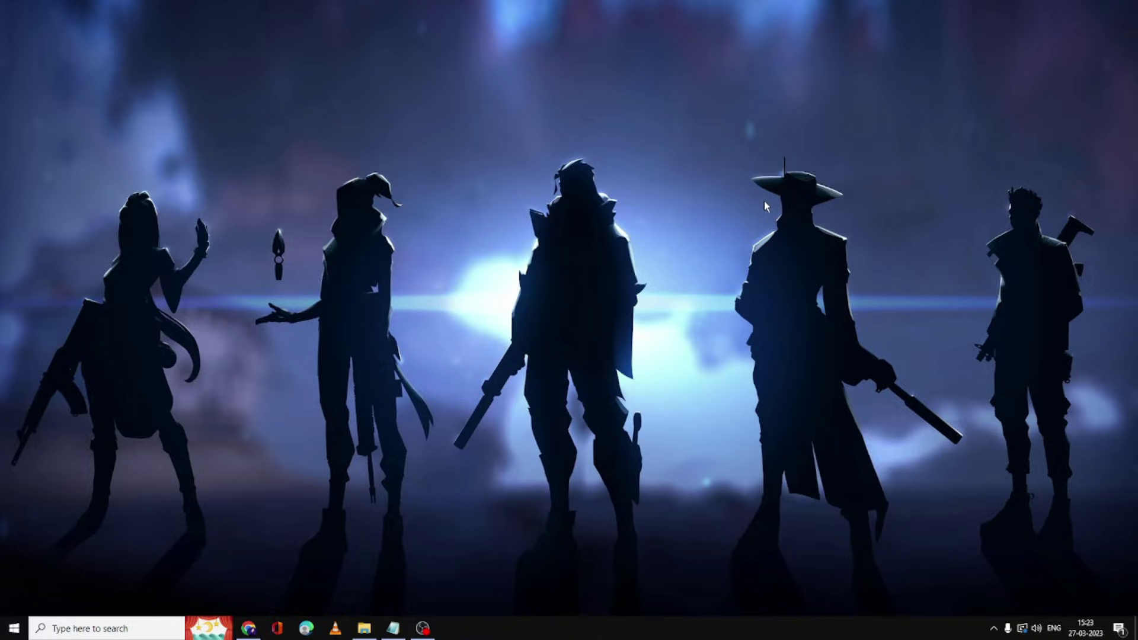
# - Run sfc /scannow in a Command Prompt started as administrator
pyautogui.click(100, 631)
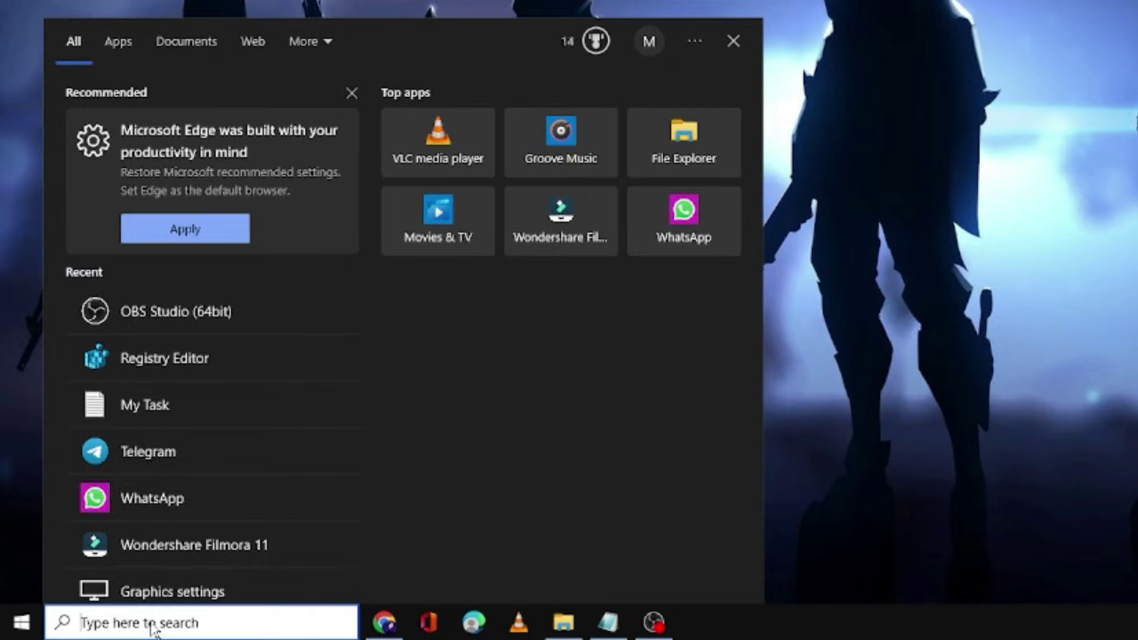
pyautogui.write('cmd')
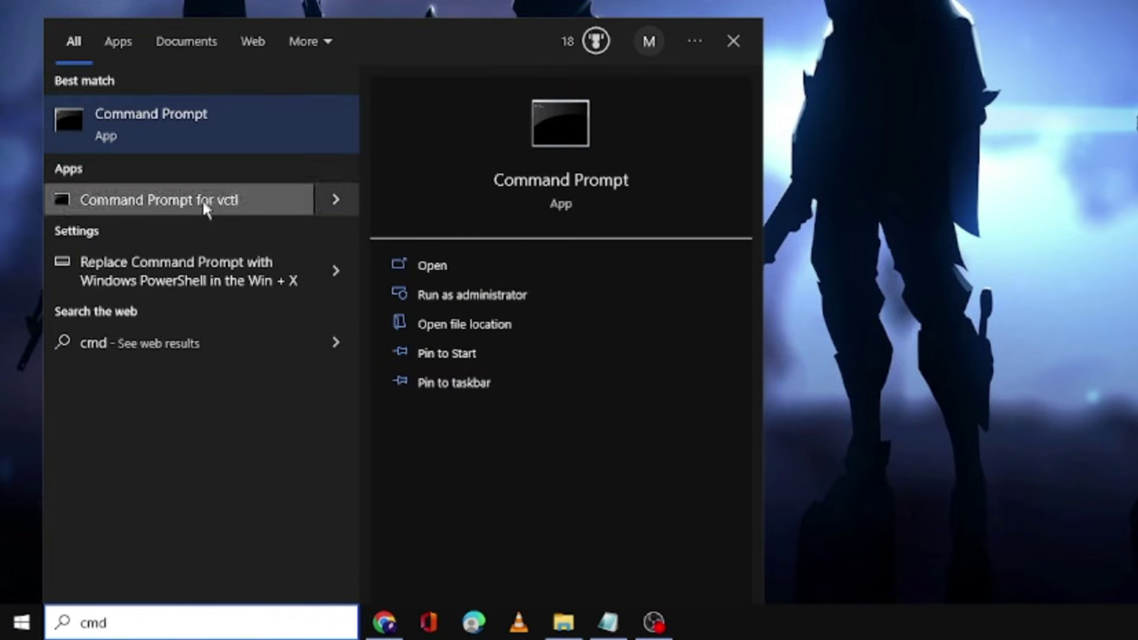
pyautogui.rightClick(195, 123)
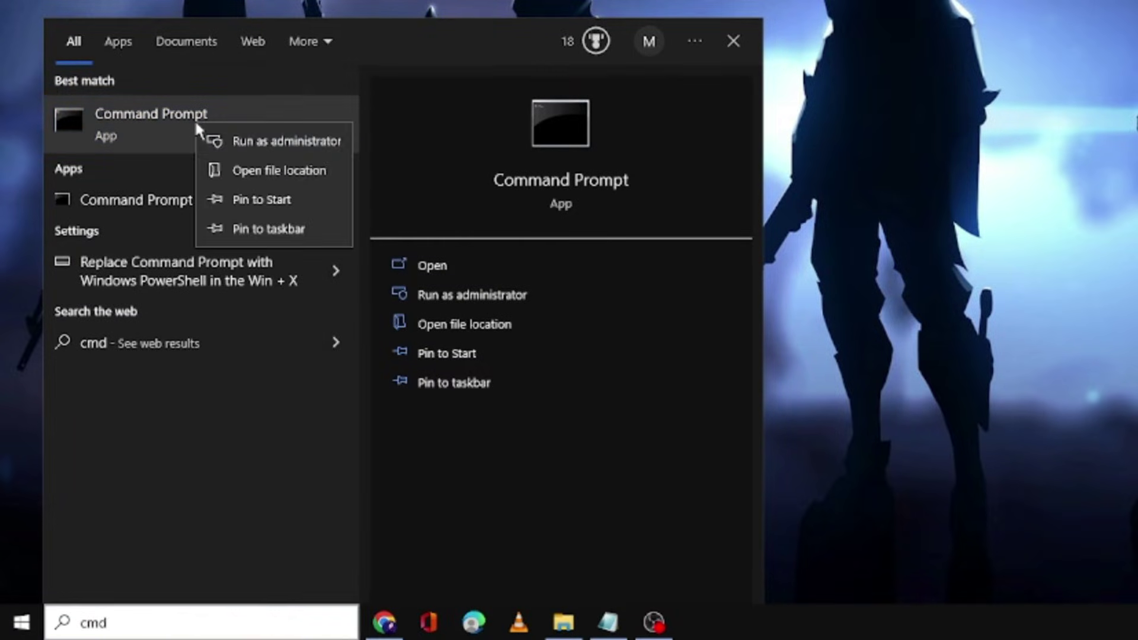
pyautogui.click(245, 141)
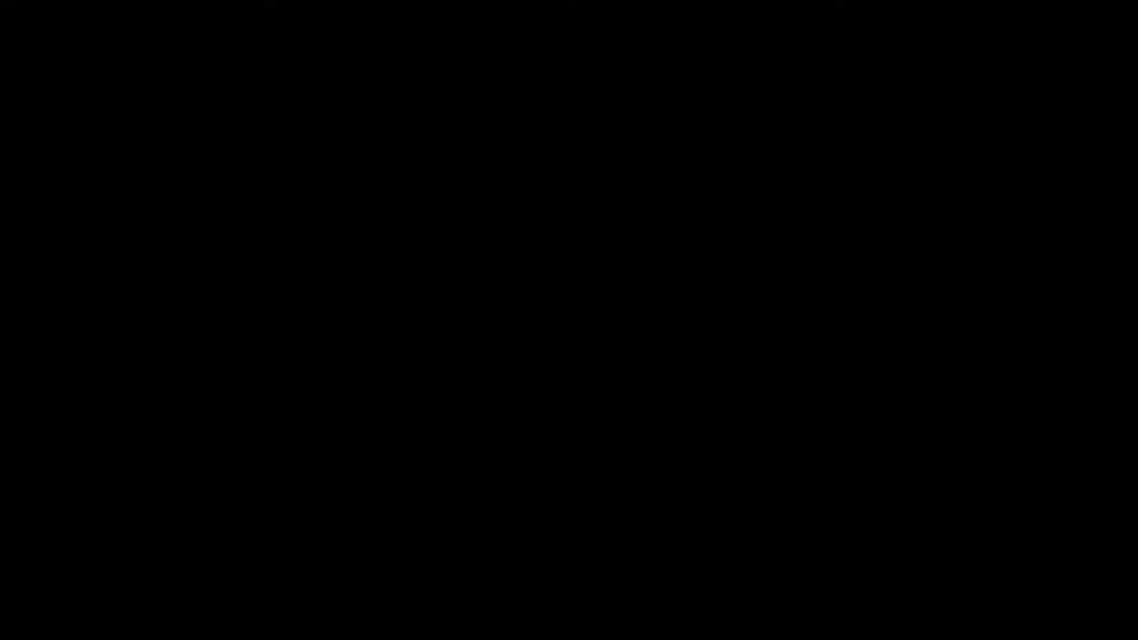
pyautogui.hotkey('alt', 'y')
pyautogui.write('sfc /scannow')
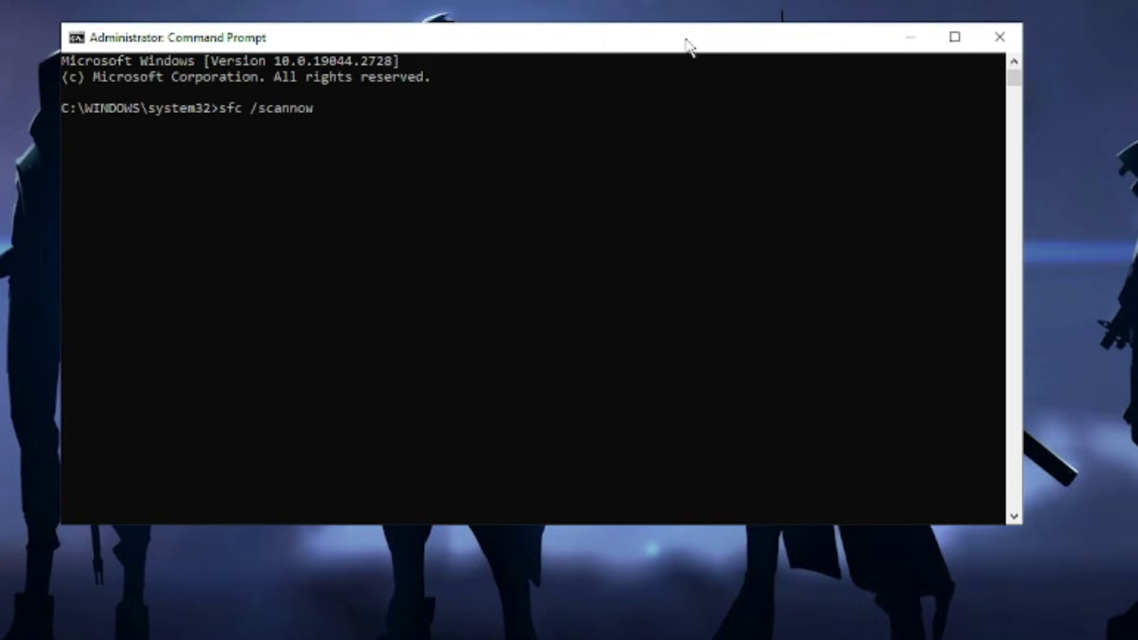
pyautogui.press('Return')
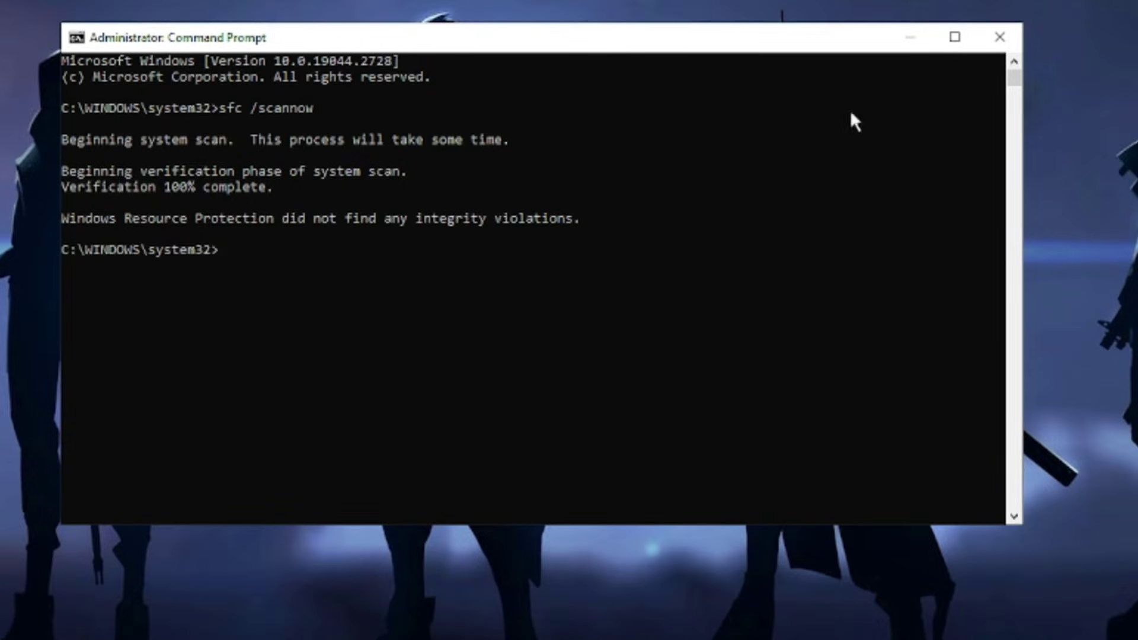
# - Close Command Prompt, then reopen Settings from the Win+X menu to test it and close it
pyautogui.click(984, 37)
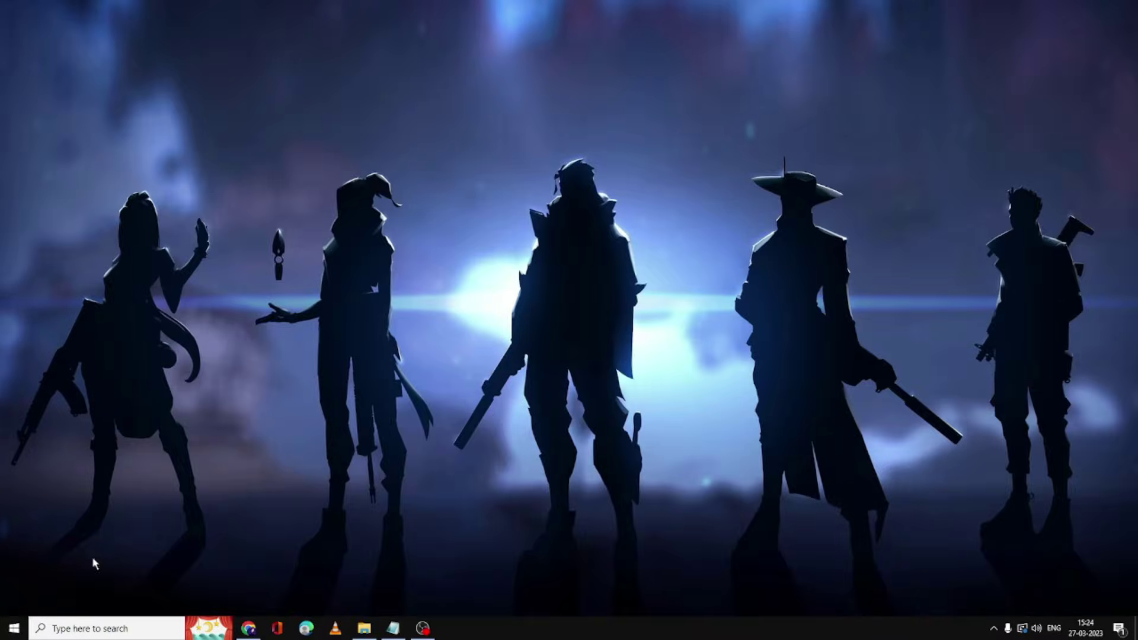
pyautogui.rightClick(15, 629)
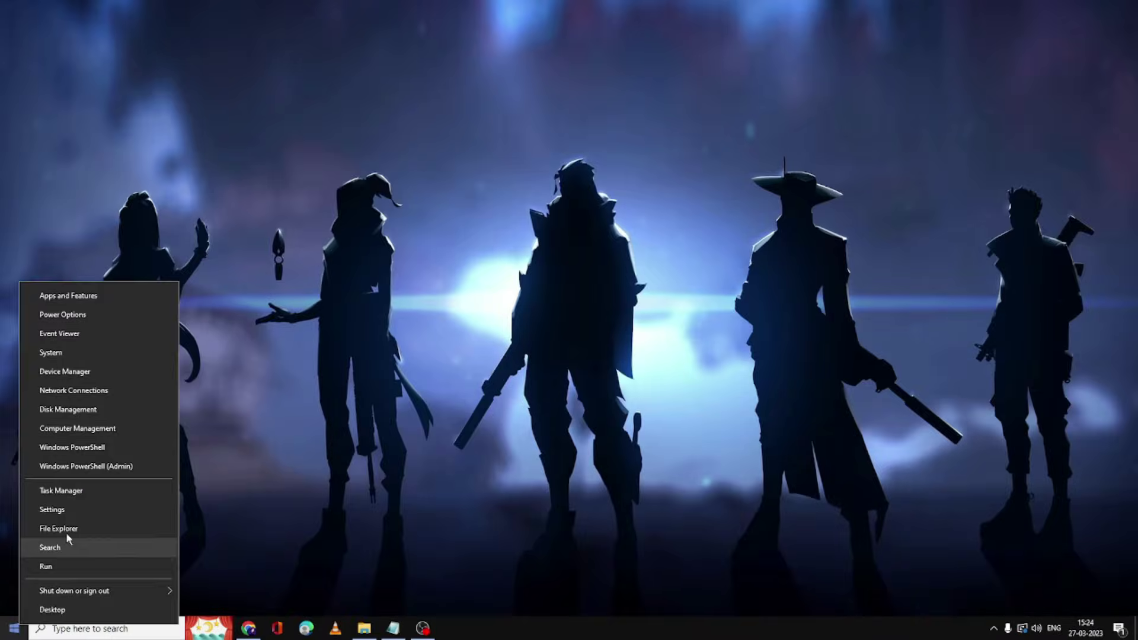
pyautogui.click(69, 510)
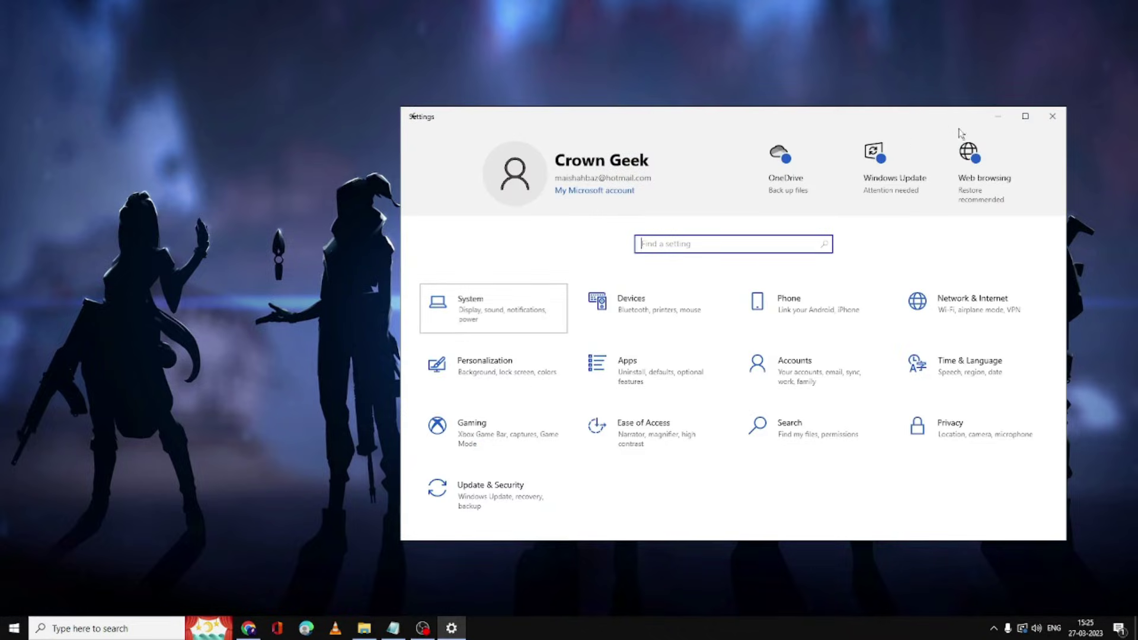
pyautogui.click(1051, 123)
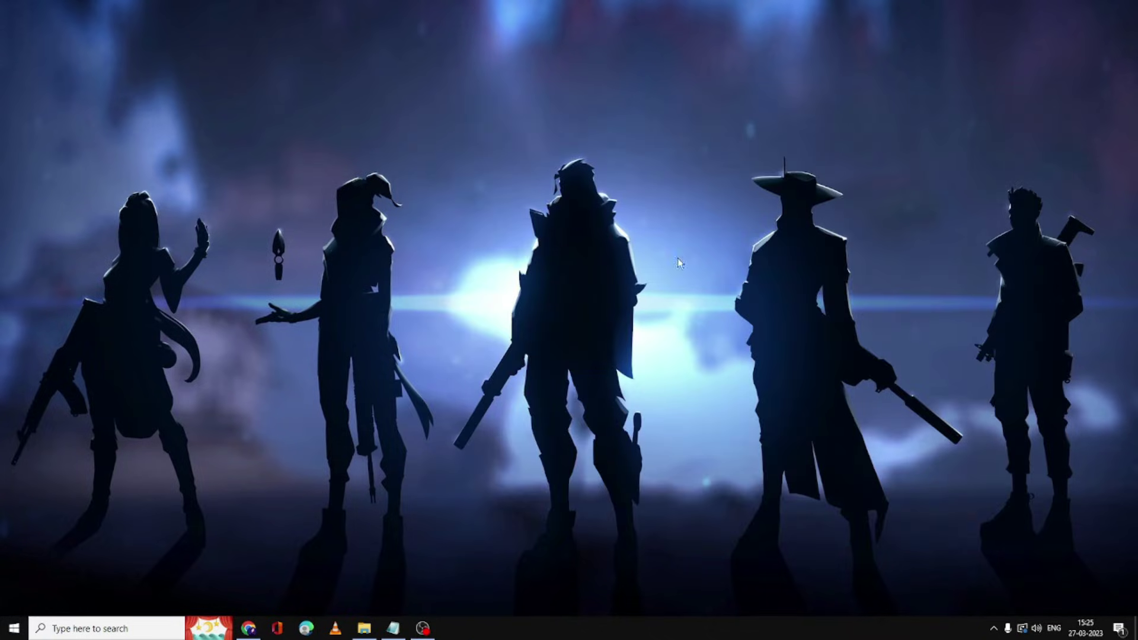
# - Re-register the windows.immersivecontrolpanel package with Get-AppXPackage in an administrator PowerShell
pyautogui.click(110, 629)
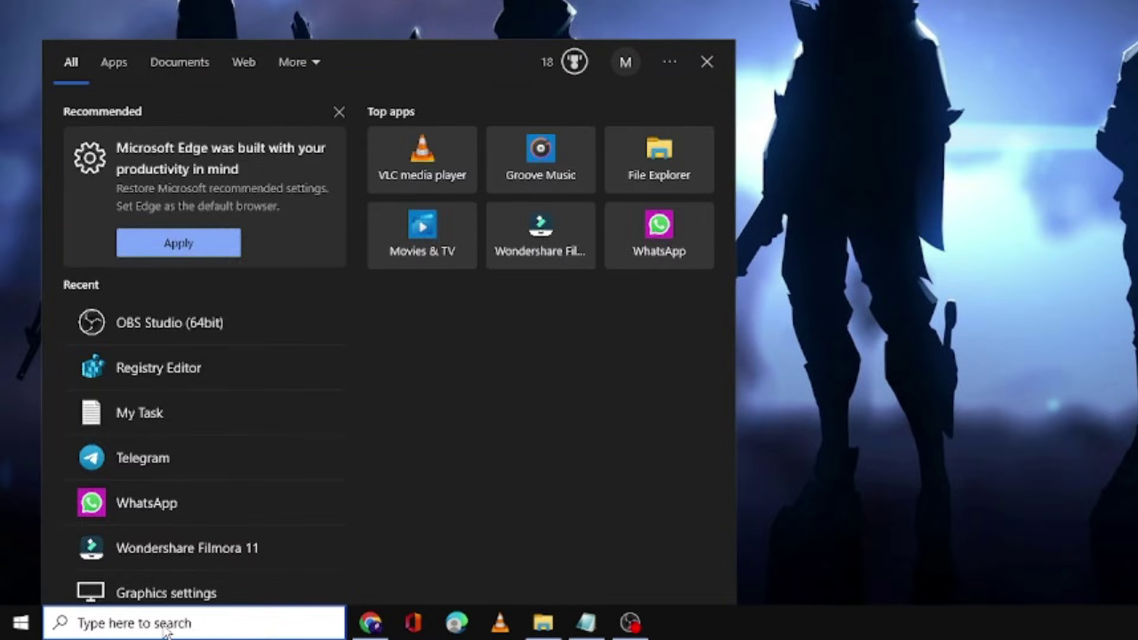
pyautogui.write('pow')
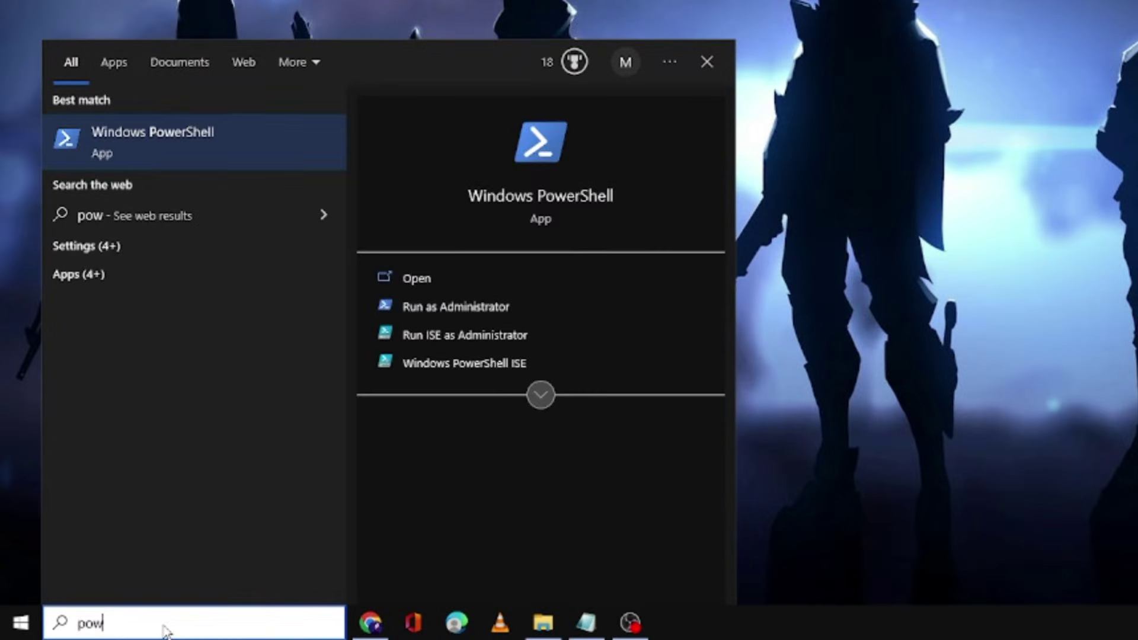
pyautogui.write('ershell')
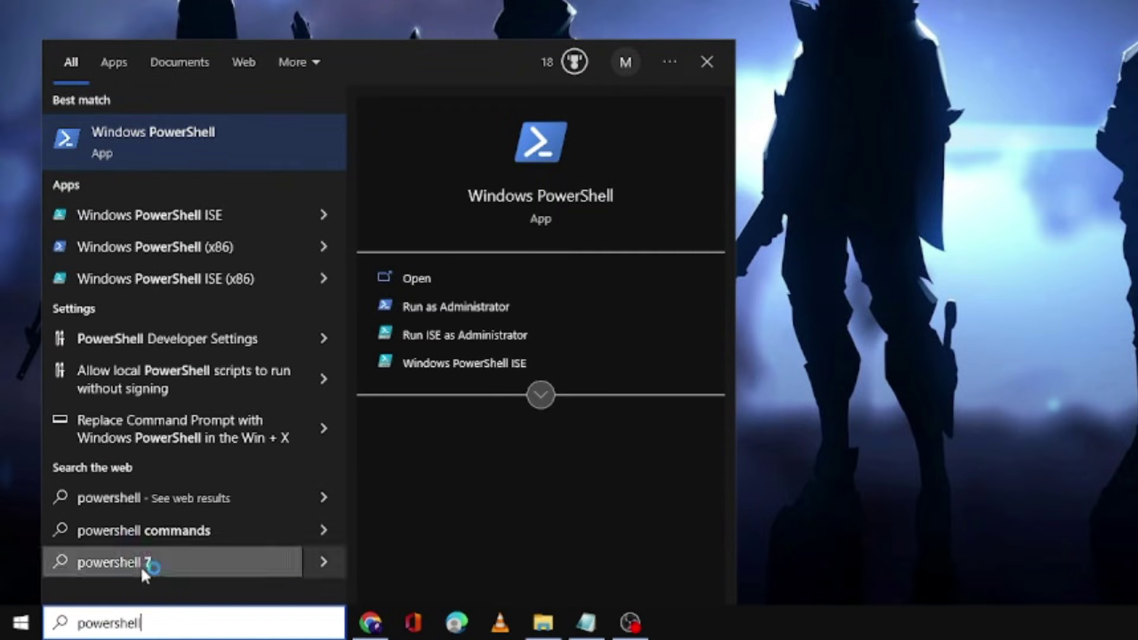
pyautogui.rightClick(201, 148)
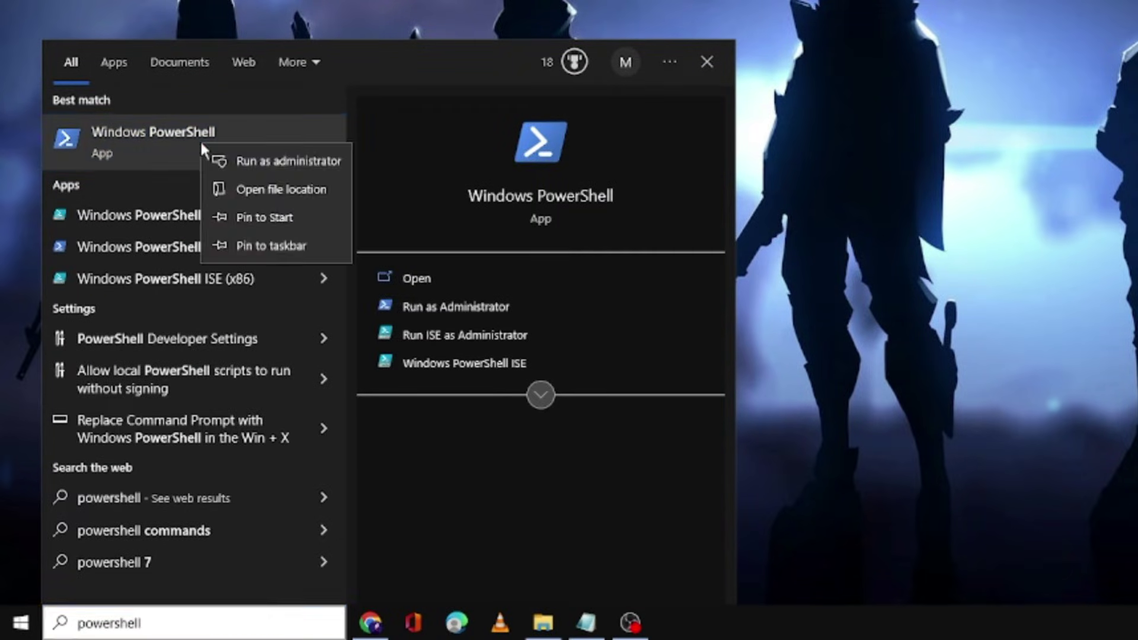
pyautogui.click(269, 160)
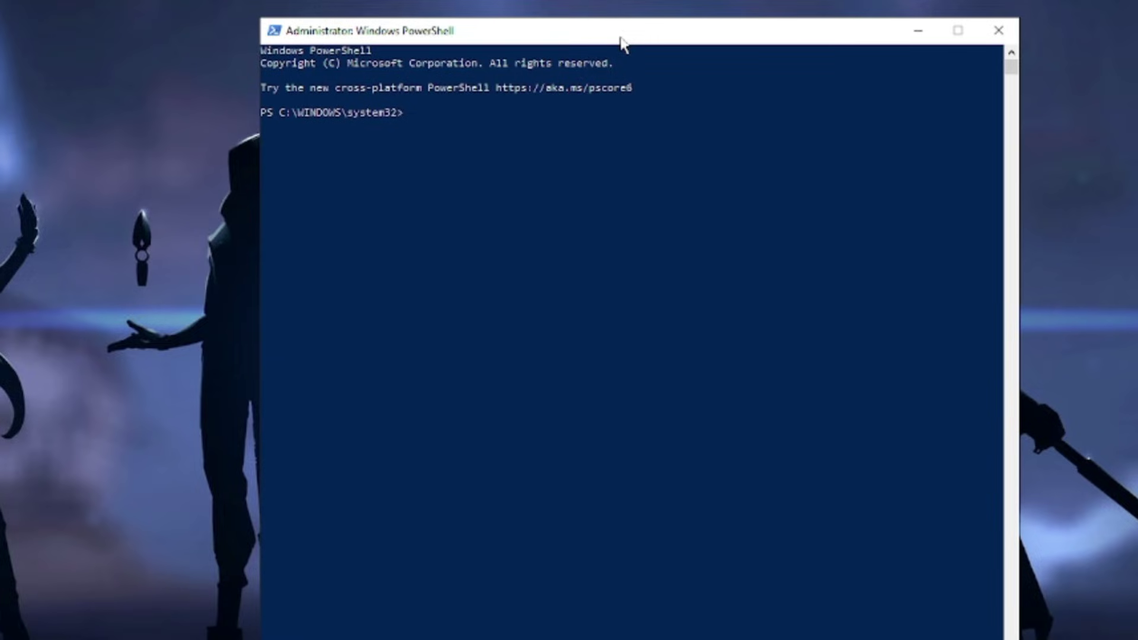
pyautogui.rightClick(428, 114)
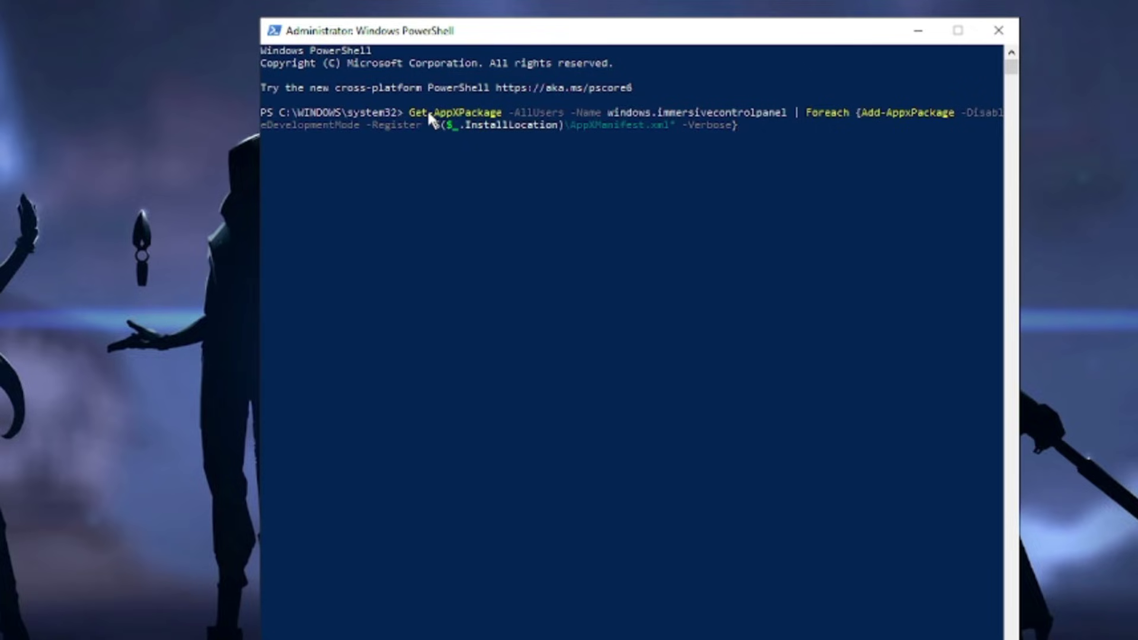
pyautogui.press('Return')
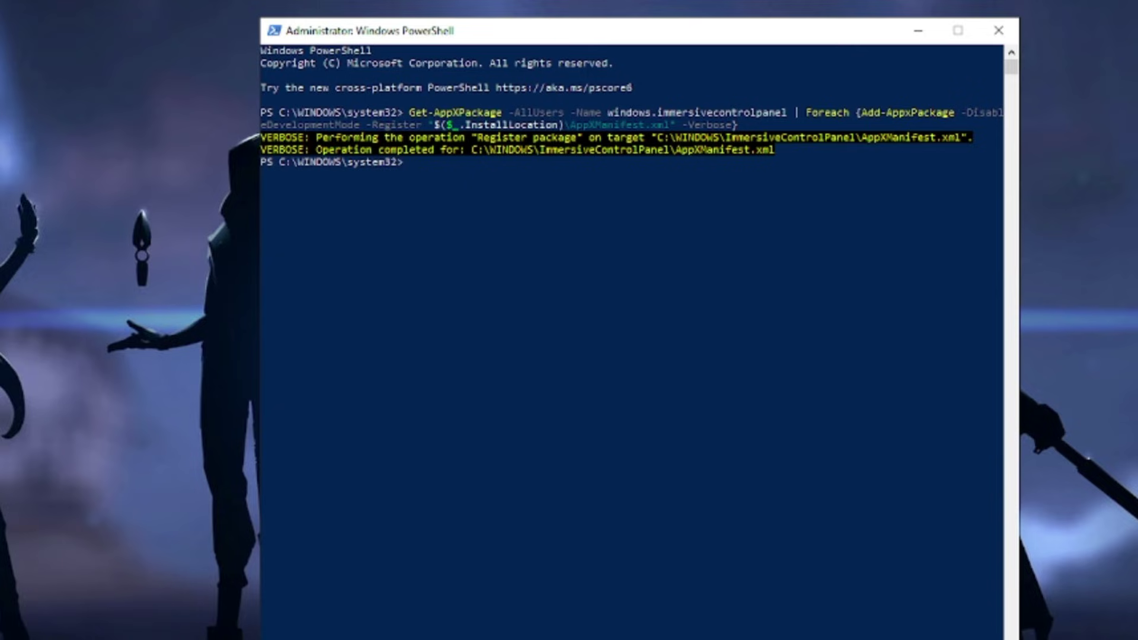
pyautogui.rightClick(24, 623)
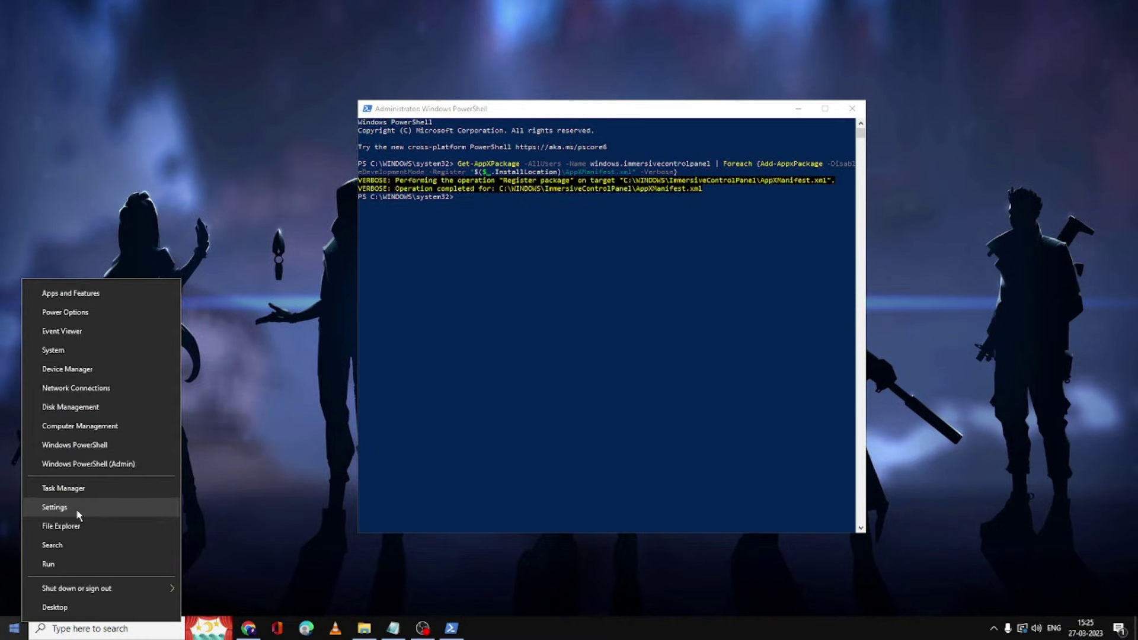
pyautogui.click(77, 512)
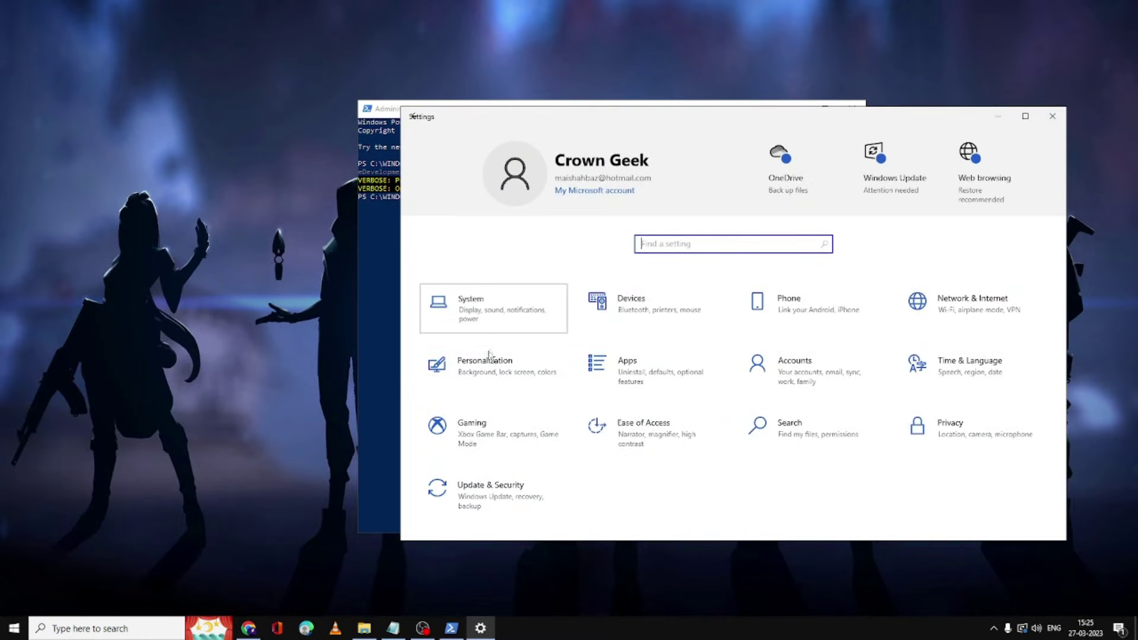
pyautogui.click(1051, 114)
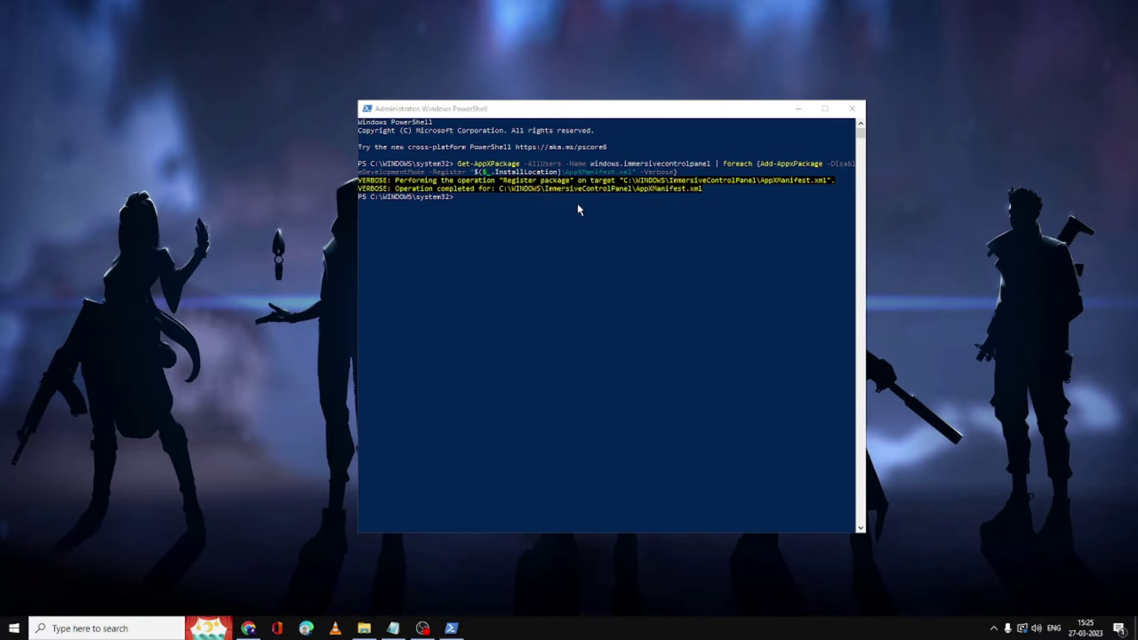
pyautogui.rightClick(576, 212)
# - Run the Get-AppXPackage | Foreach command to re-register all installed app packages
pyautogui.press('Return')
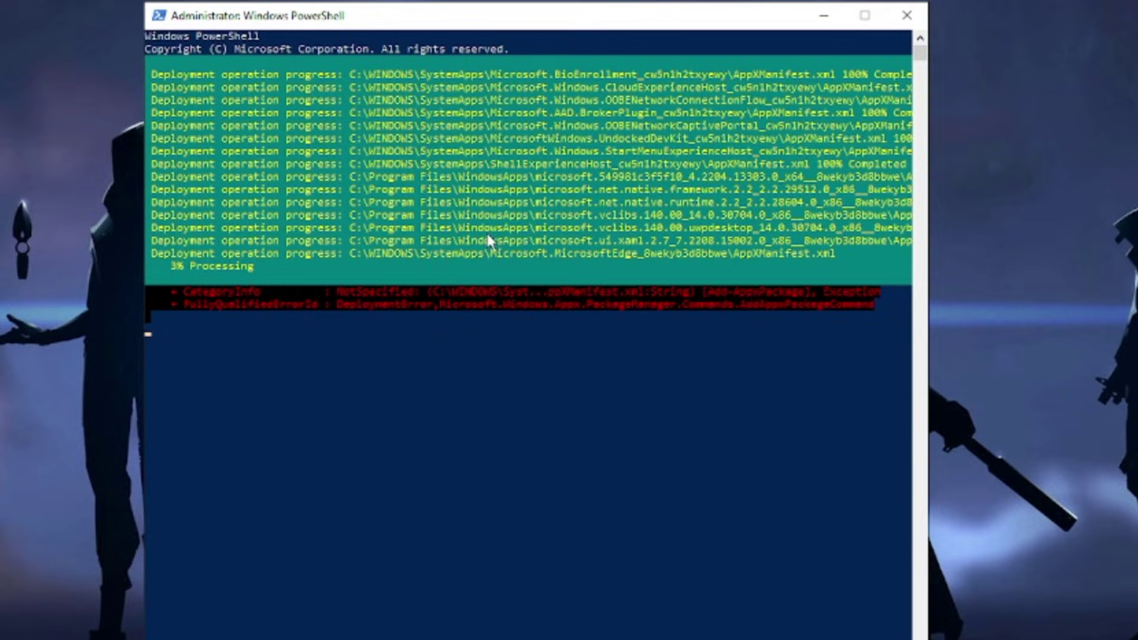
pyautogui.click(464, 237)
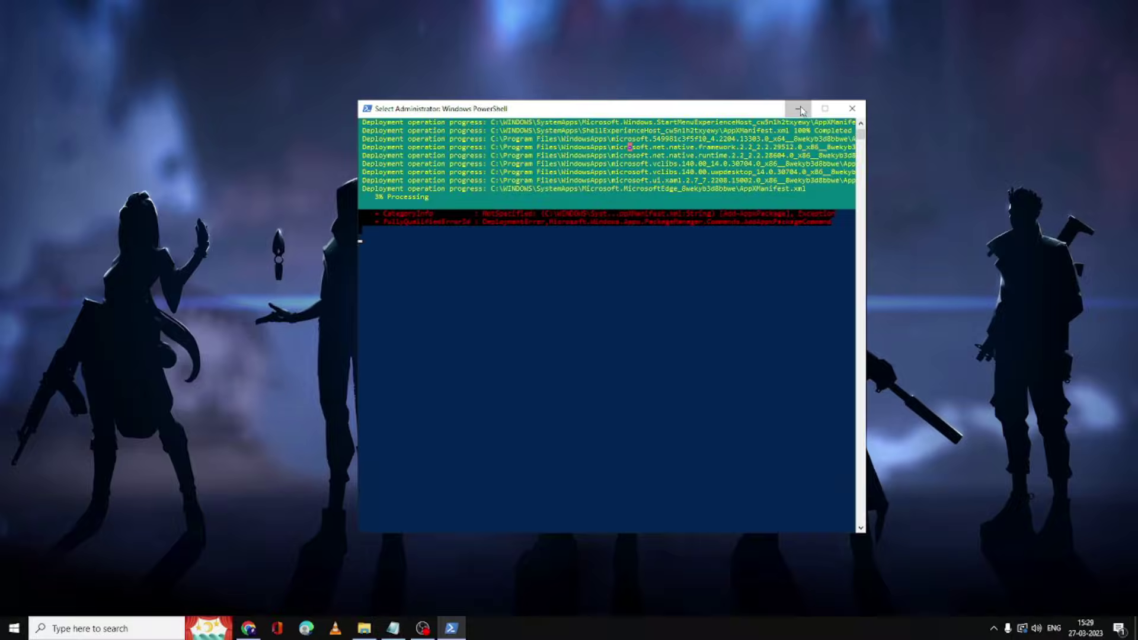
# - Minimize PowerShell and launch Registry Editor through a regedit search
pyautogui.click(800, 110)
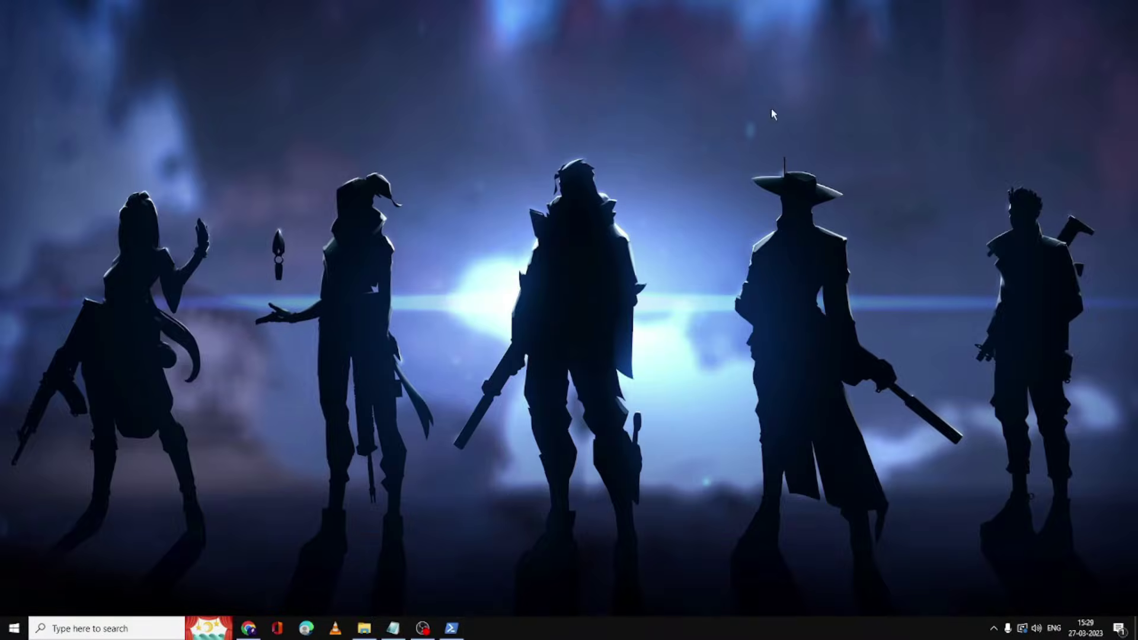
pyautogui.click(112, 627)
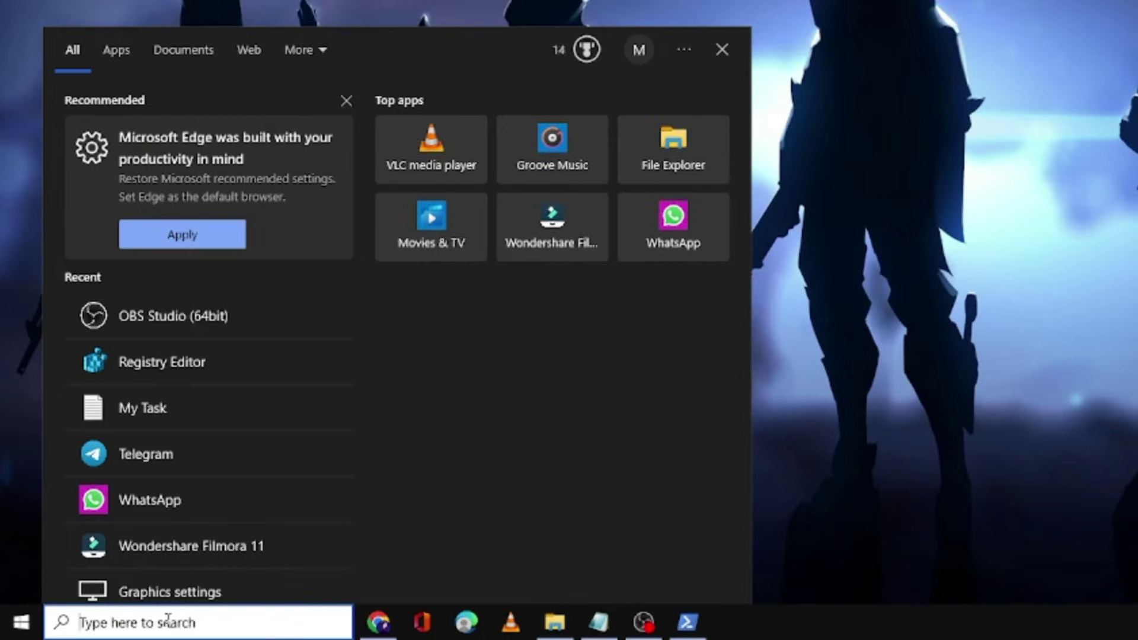
pyautogui.write('regedit')
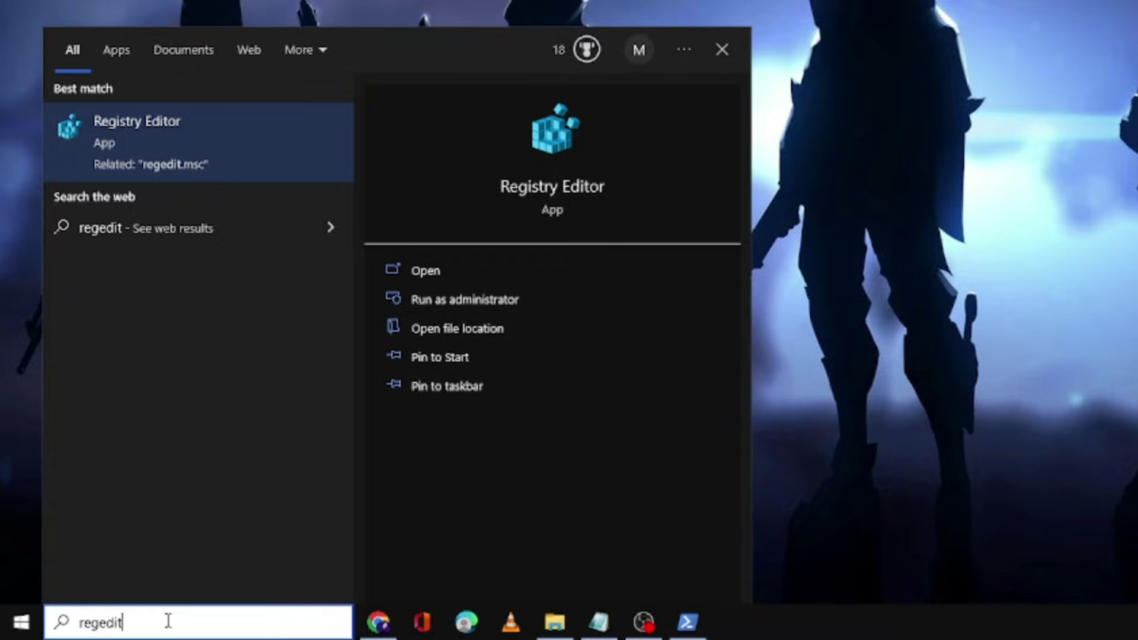
pyautogui.click(190, 135)
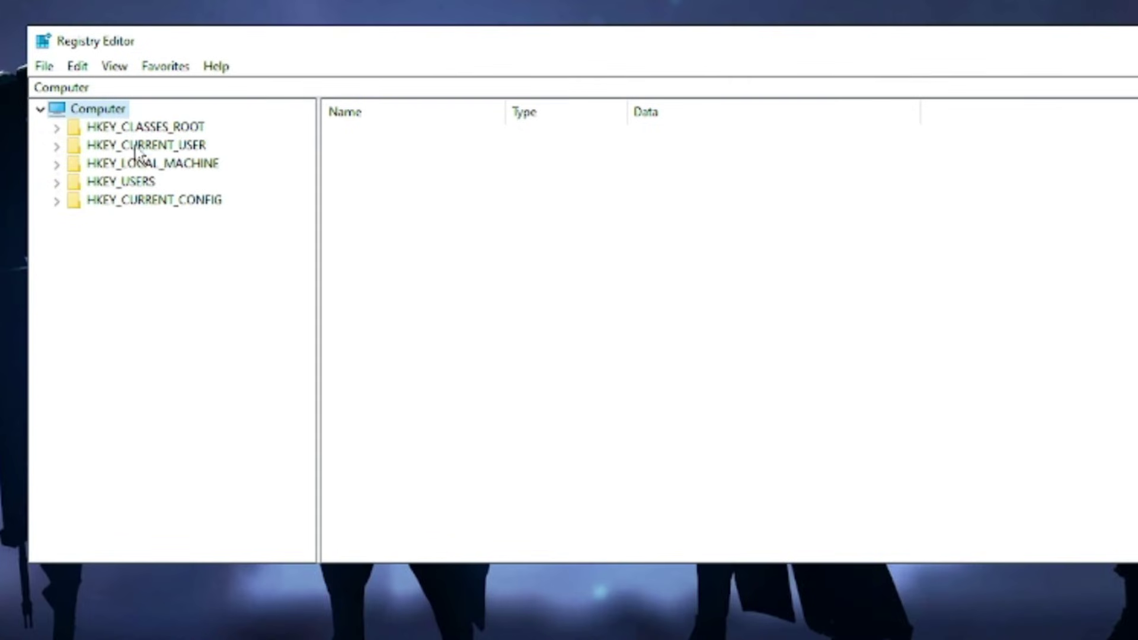
# - Expand HKEY_CURRENT_USER > SOFTWARE > Microsoft in the registry tree
pyautogui.click(138, 153)
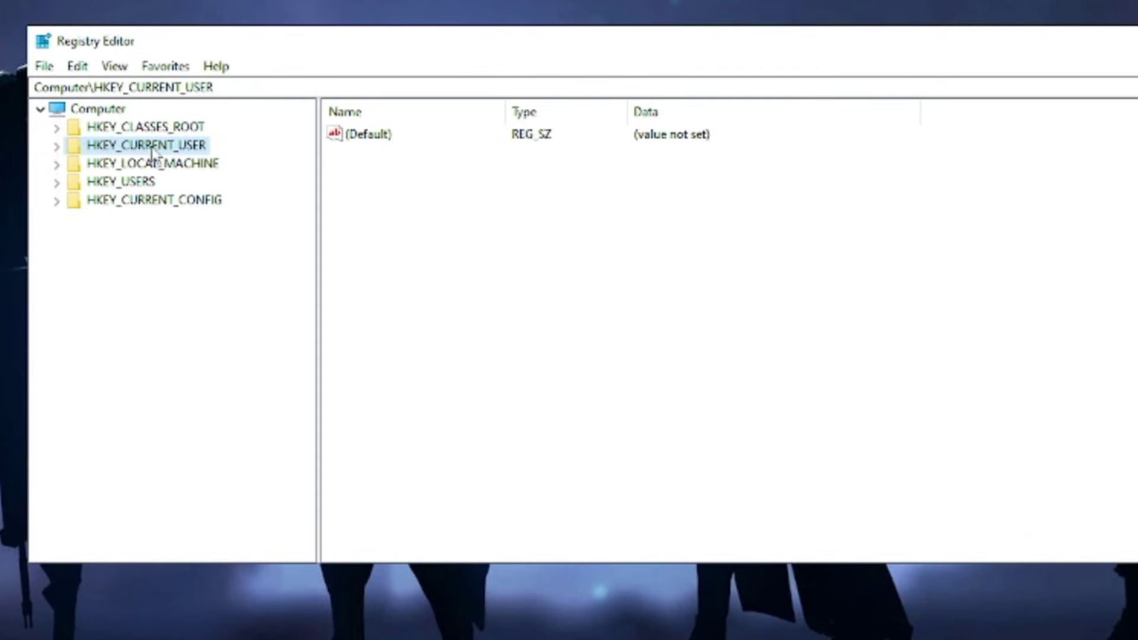
pyautogui.doubleClick(159, 151)
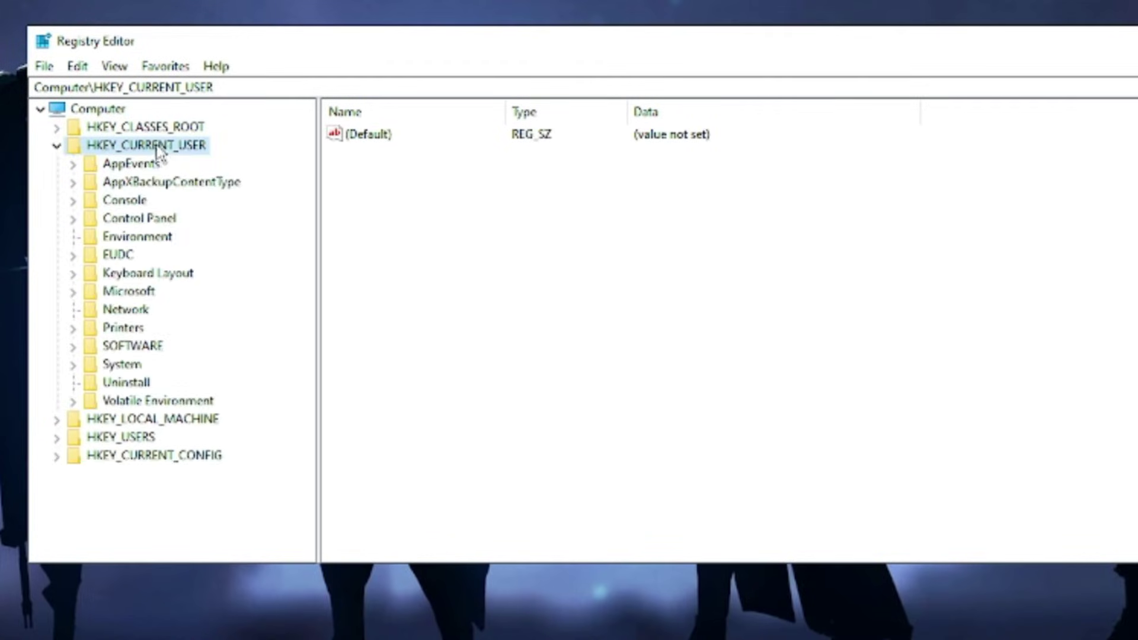
pyautogui.click(152, 345)
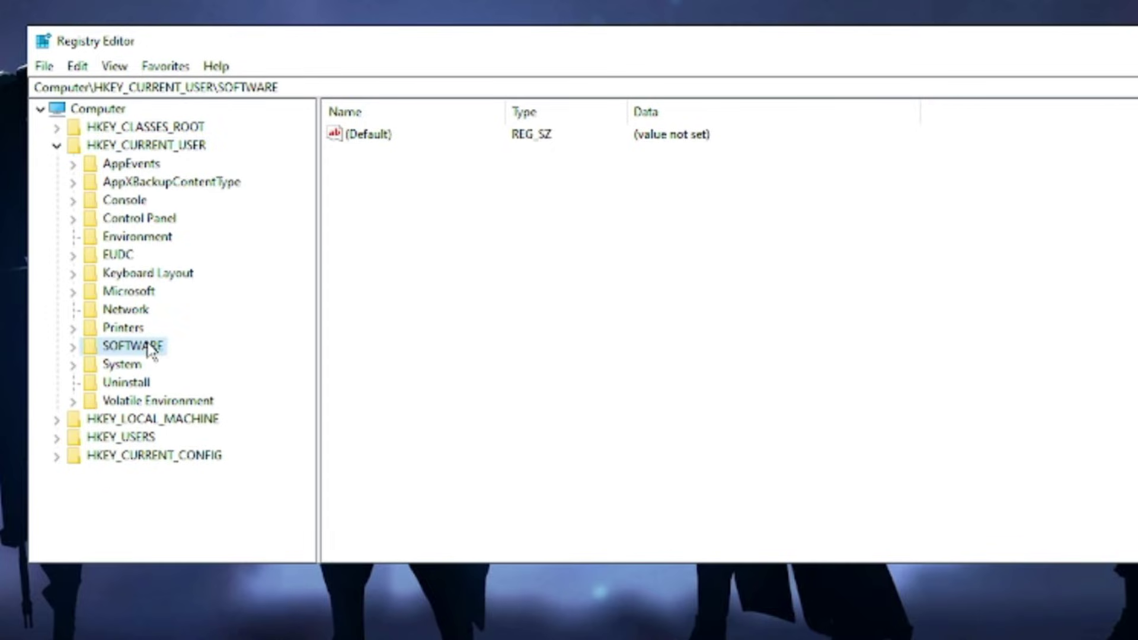
pyautogui.doubleClick(153, 348)
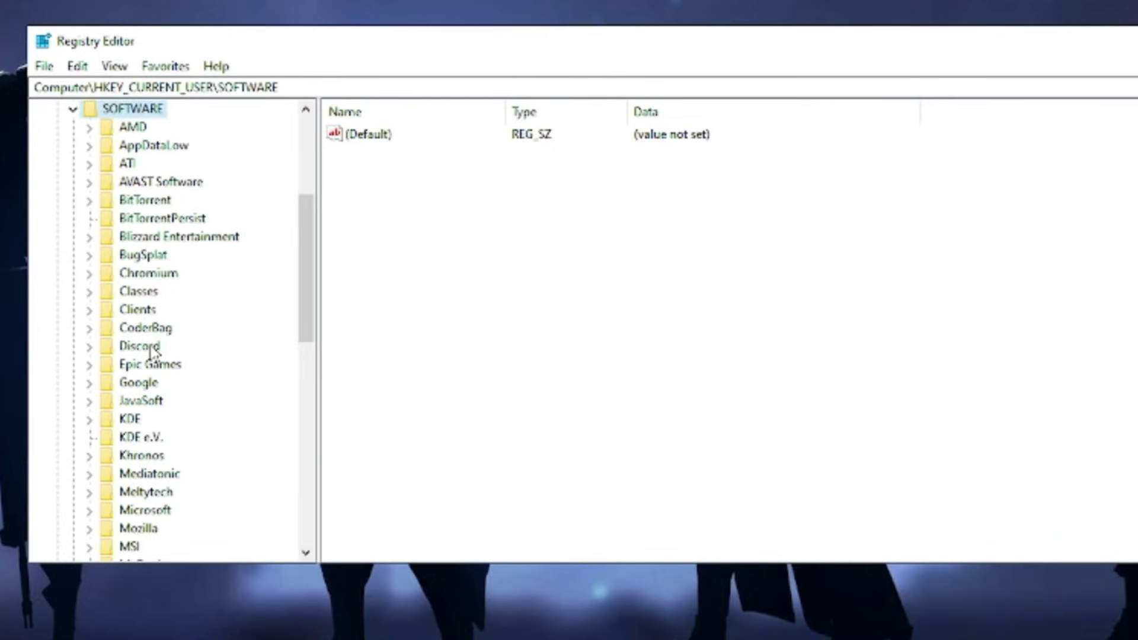
pyautogui.scroll(-11, 154, 352)
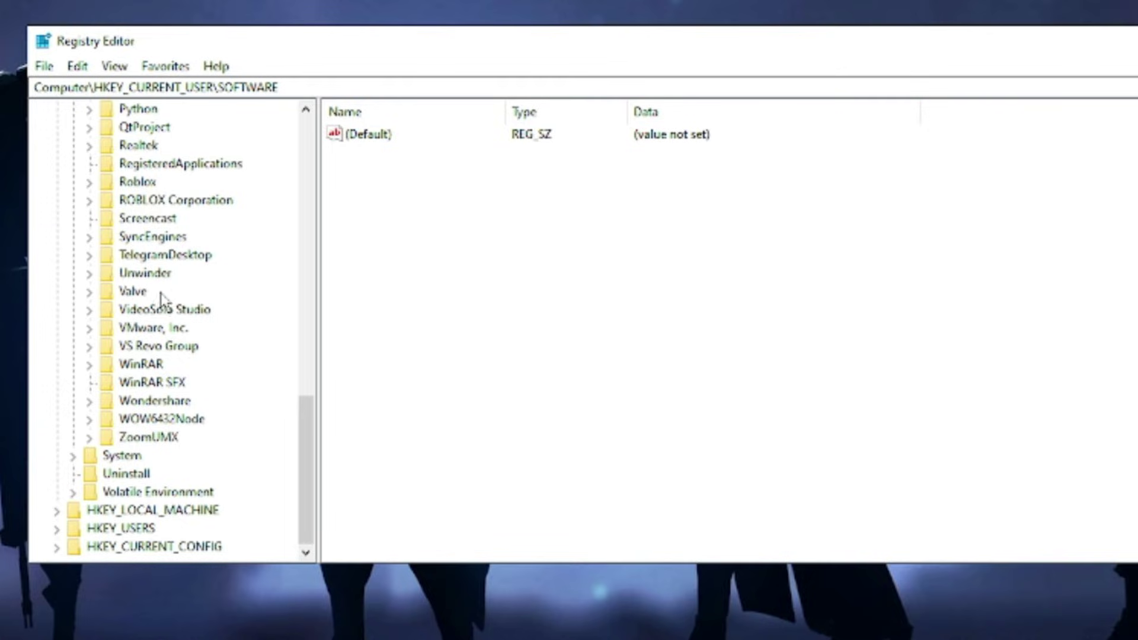
pyautogui.scroll(5, 162, 299)
pyautogui.scroll(2, 164, 302)
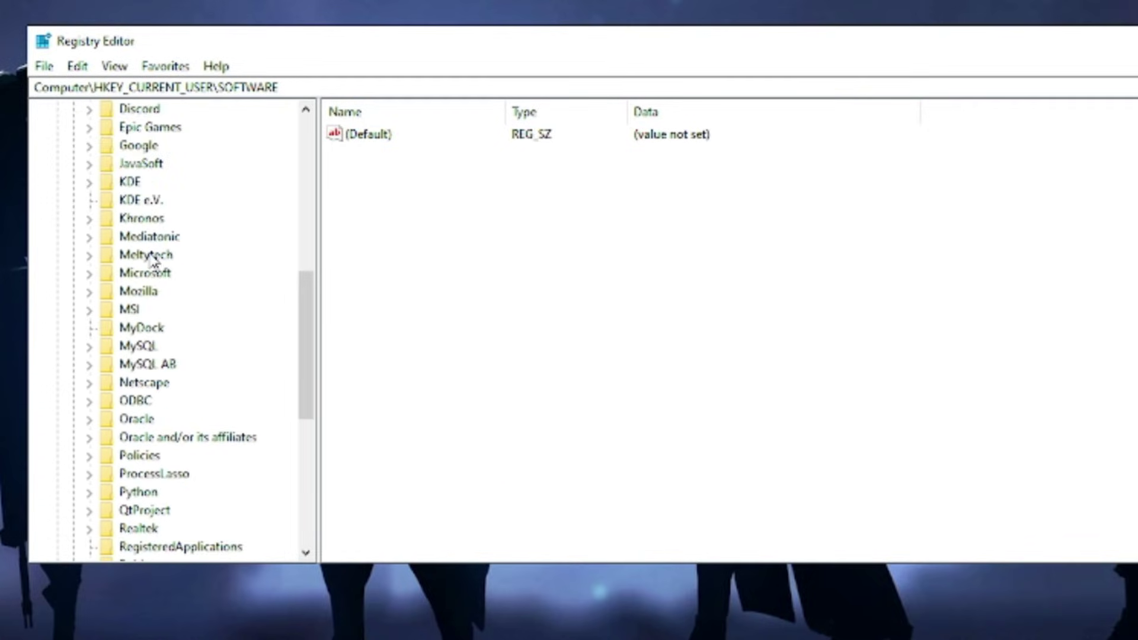
pyautogui.click(156, 272)
pyautogui.doubleClick(153, 277)
pyautogui.scroll(-5, 188, 347)
pyautogui.scroll(-12, 190, 343)
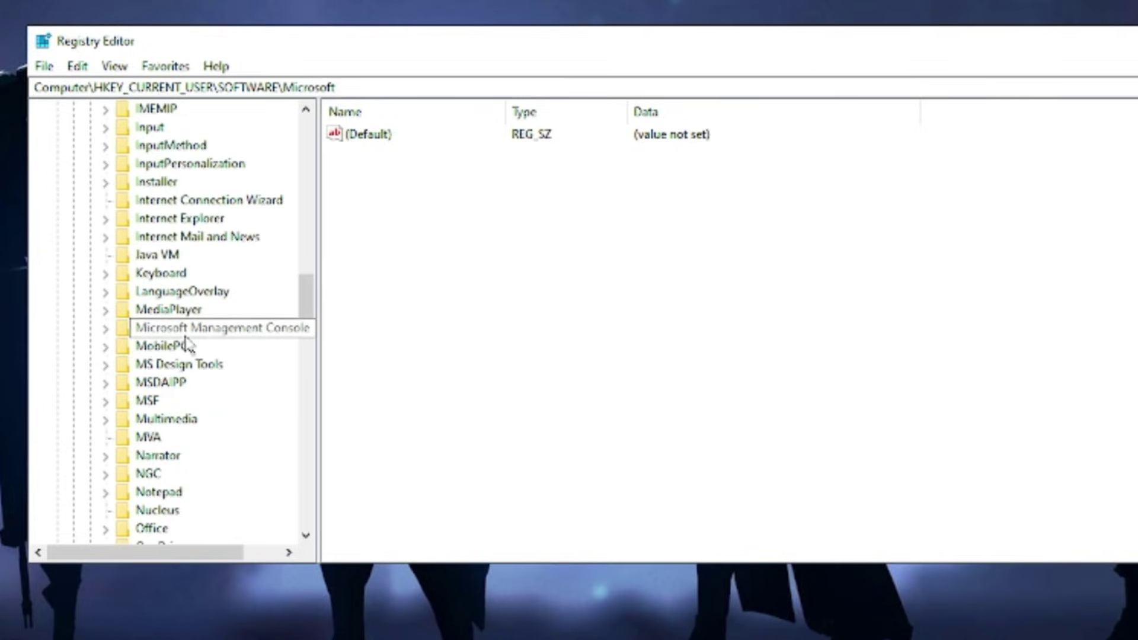
pyautogui.scroll(-11, 184, 341)
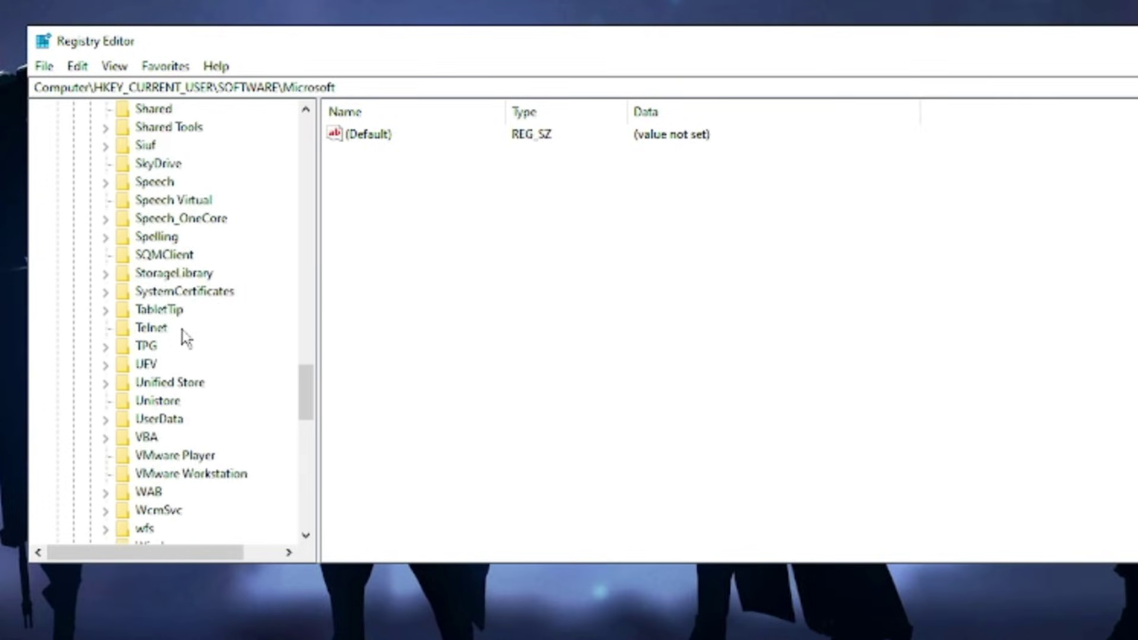
# - Expand Windows > CurrentVersion > Policies and select the Explorer key
pyautogui.click(161, 329)
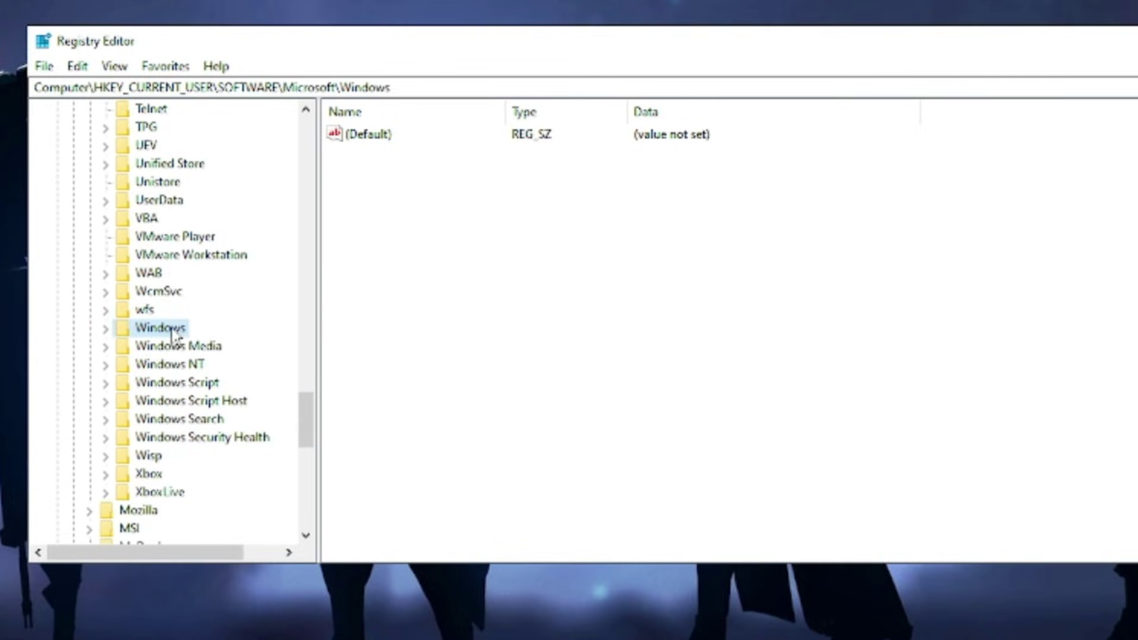
pyautogui.doubleClick(161, 329)
pyautogui.click(192, 366)
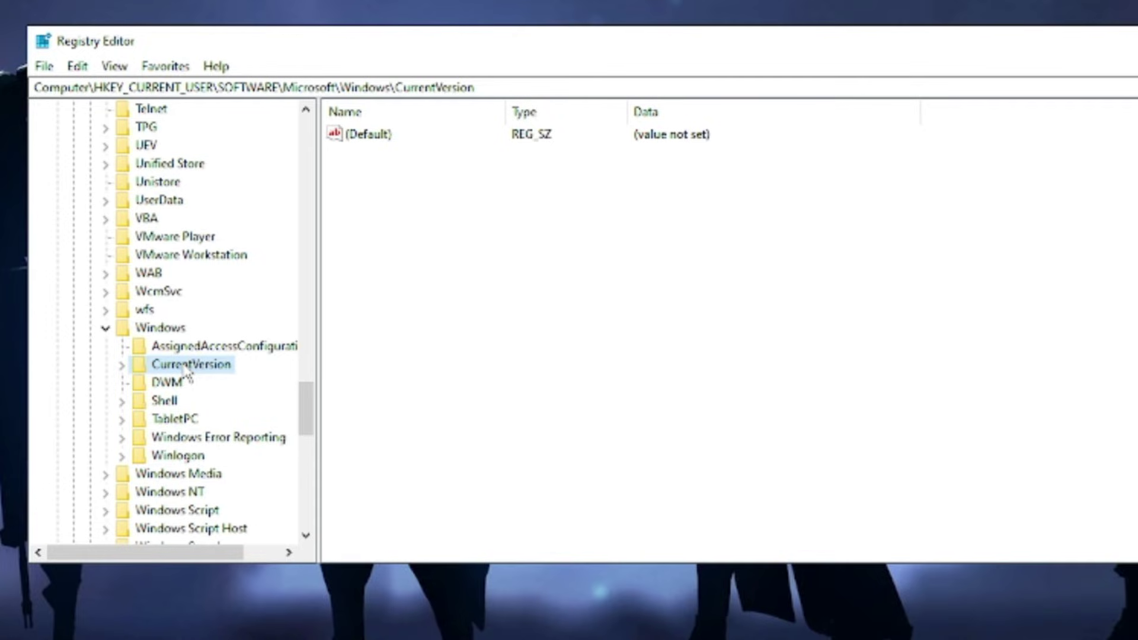
pyautogui.doubleClick(199, 368)
pyautogui.click(198, 366)
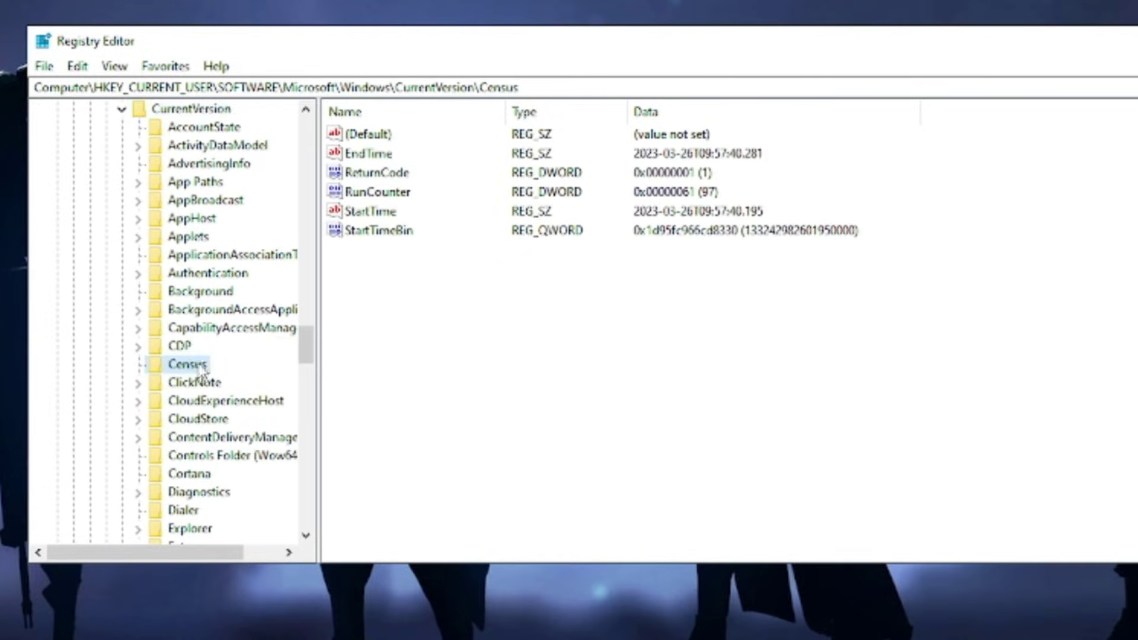
pyautogui.scroll(-12, 198, 371)
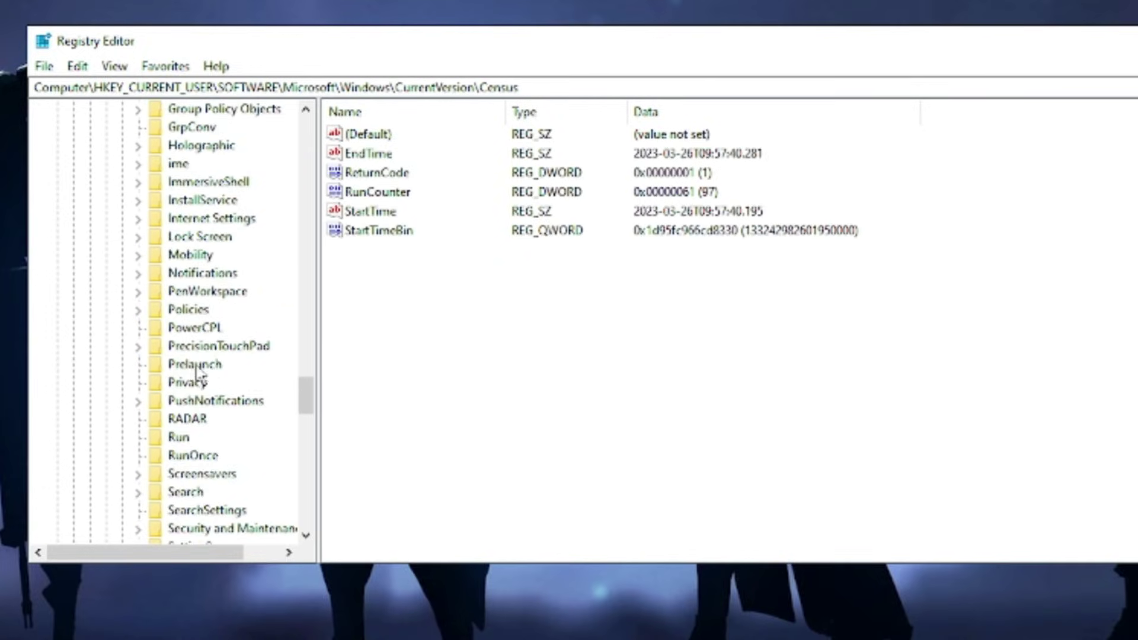
pyautogui.click(186, 312)
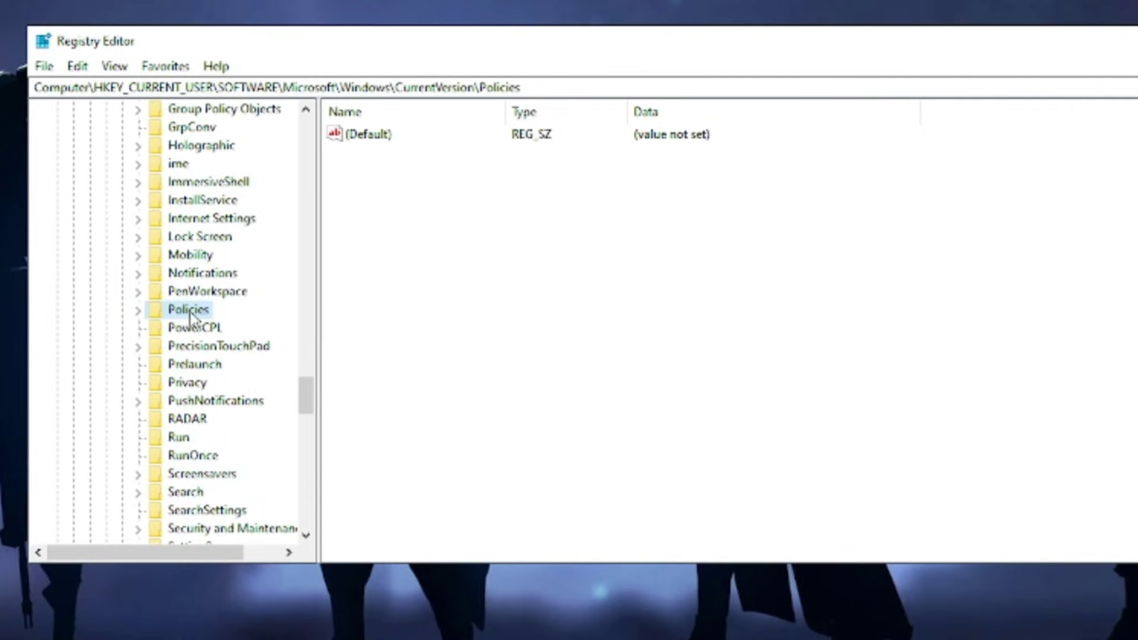
pyautogui.doubleClick(190, 314)
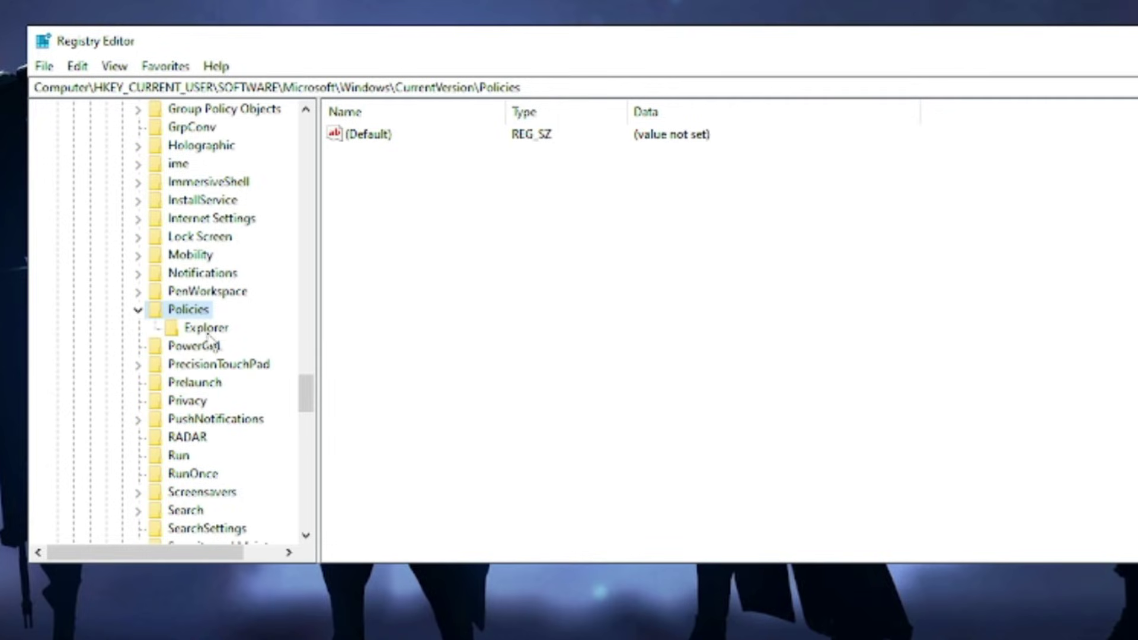
pyautogui.click(207, 329)
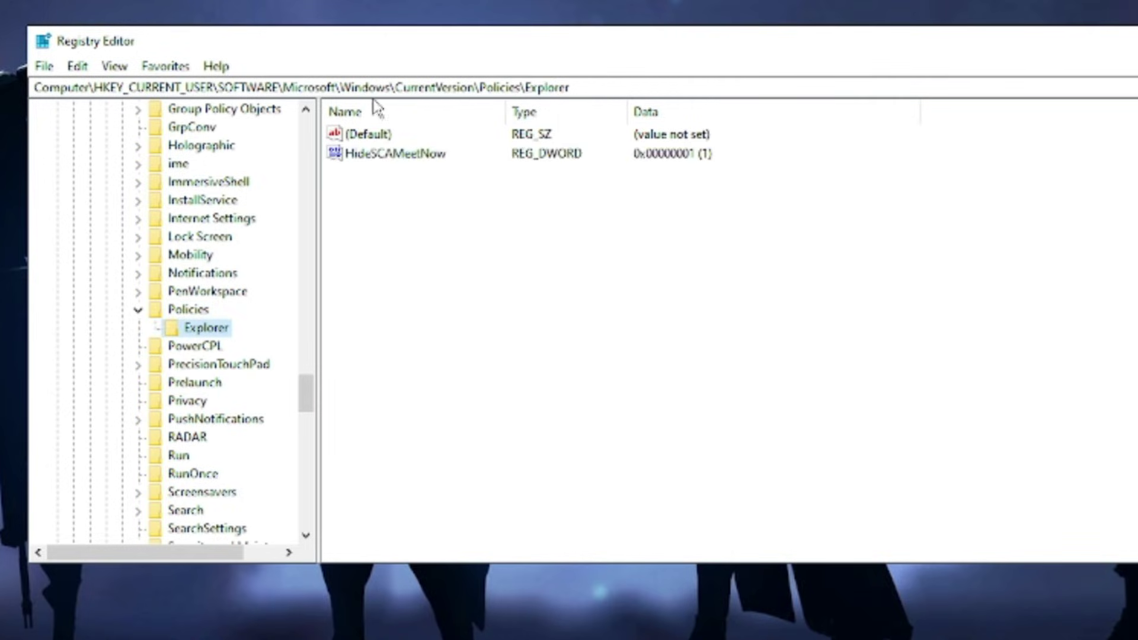
pyautogui.moveTo(597, 88); pyautogui.dragTo(34, 89)
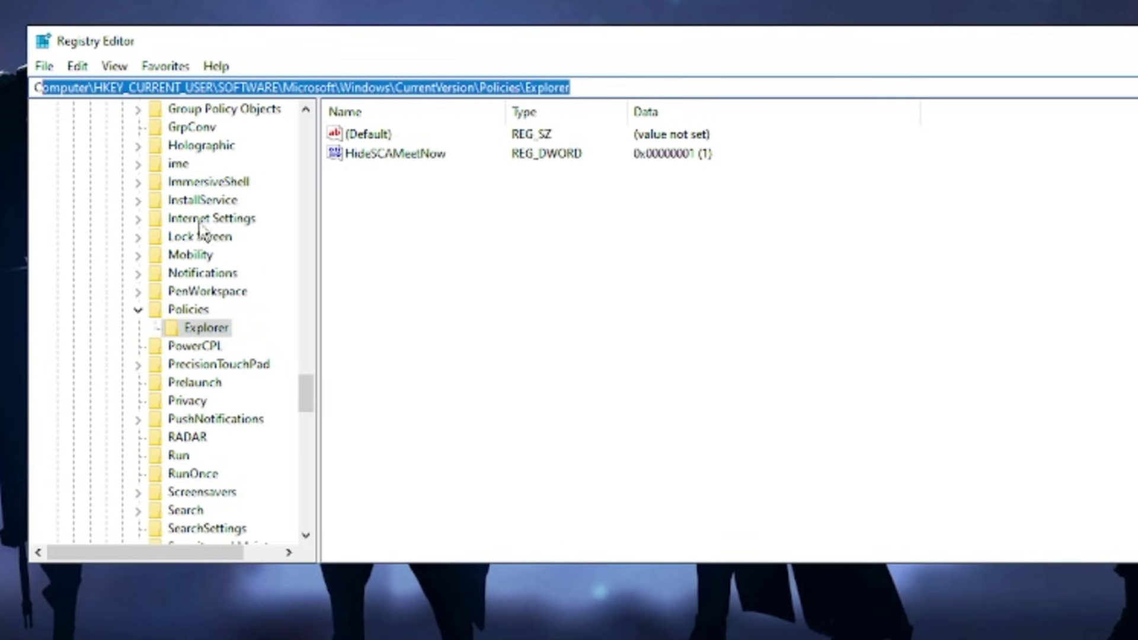
pyautogui.click(224, 329)
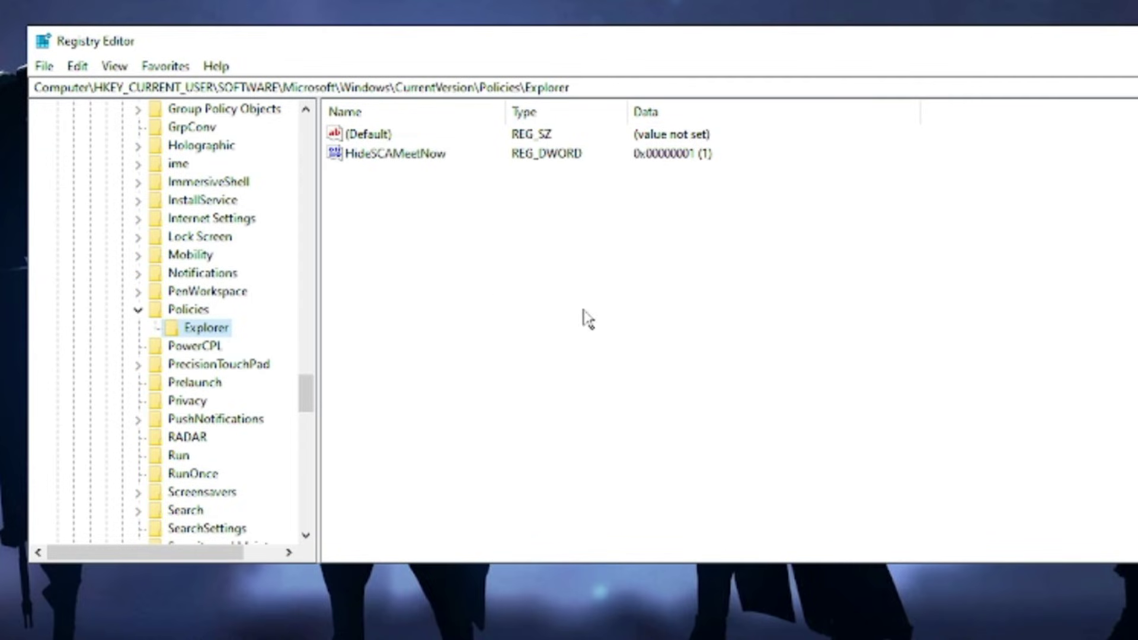
# - Add a NoControlPanel DWORD (32-bit) value to the Explorer key, keeping its data at 0
pyautogui.rightClick(529, 283)
pyautogui.moveTo(560, 295)
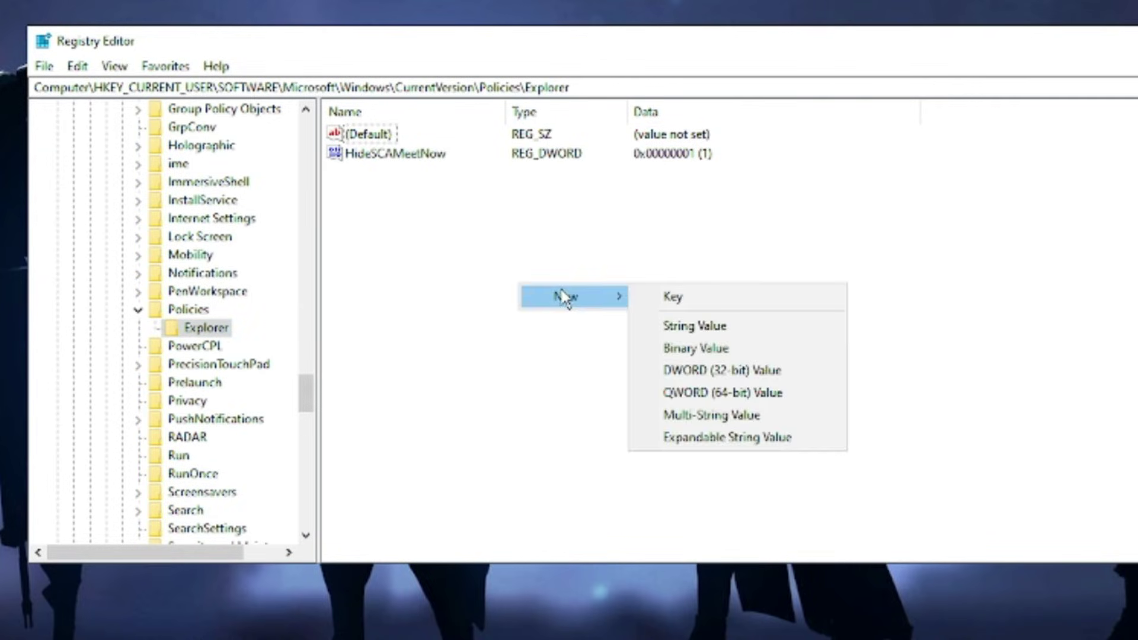
pyautogui.click(706, 370)
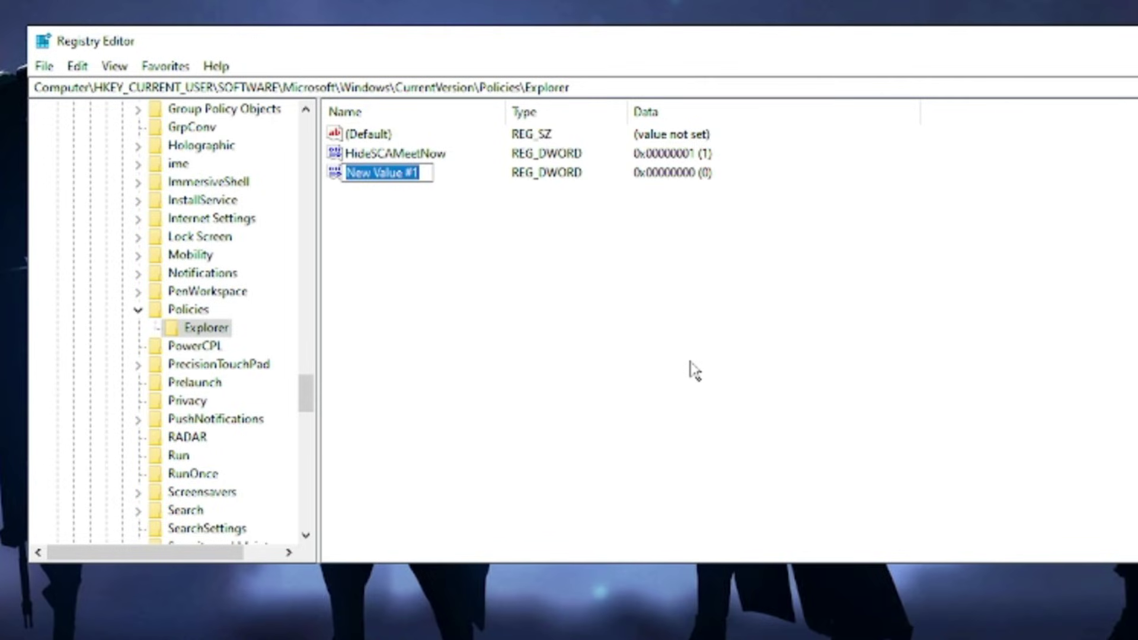
pyautogui.write('NoXo')
pyautogui.write('ntrolPa')
pyautogui.write('nel')
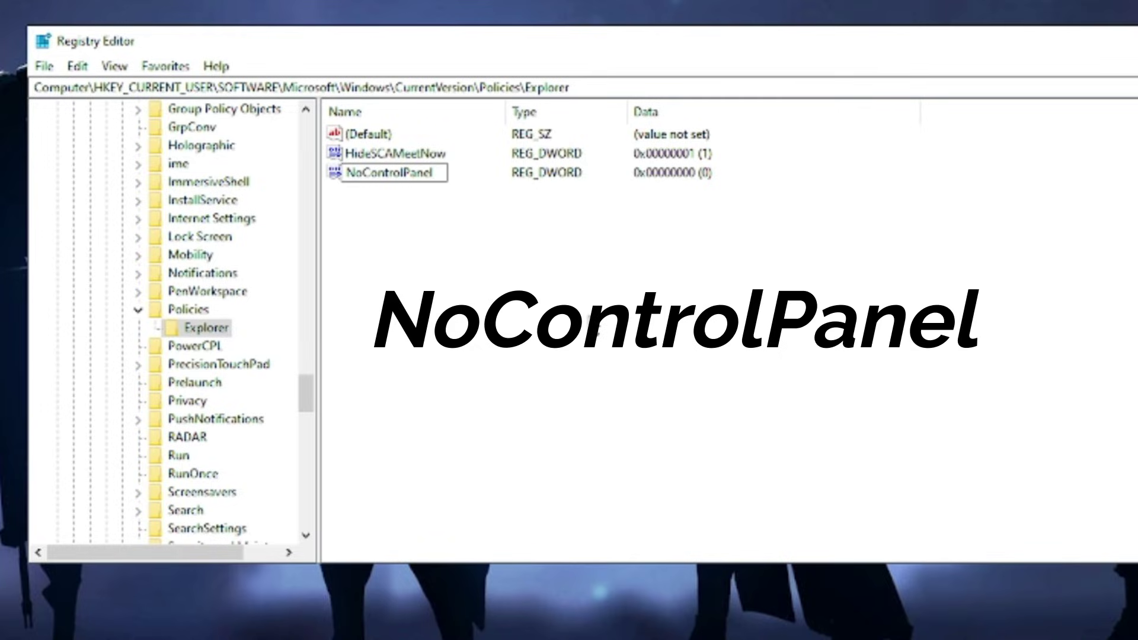
pyautogui.press('Return')
pyautogui.doubleClick(432, 181)
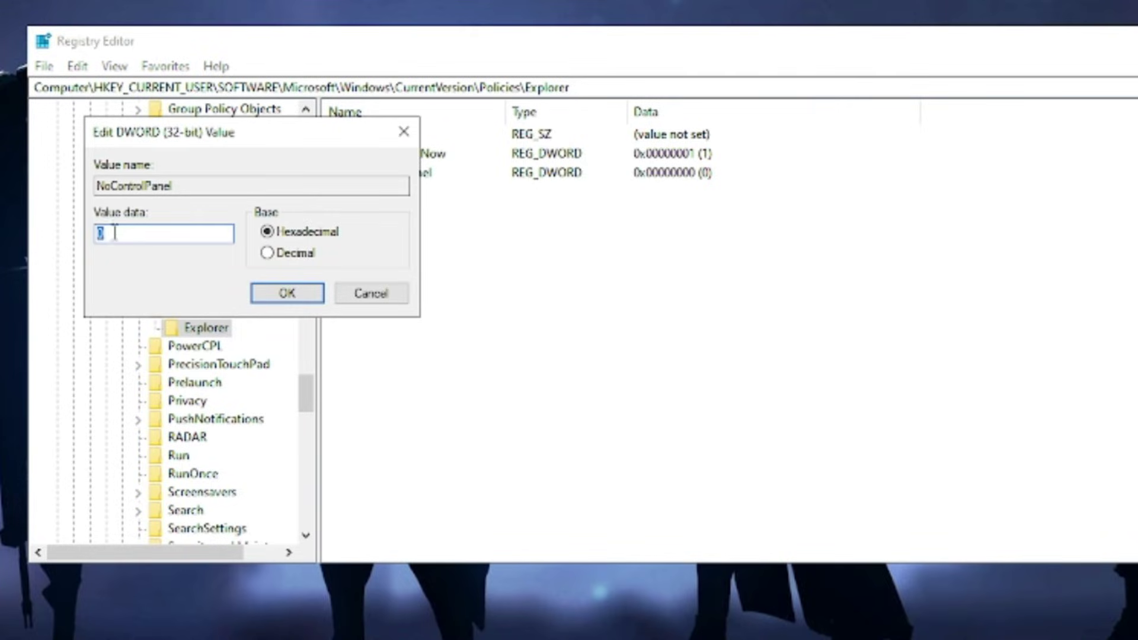
pyautogui.click(301, 297)
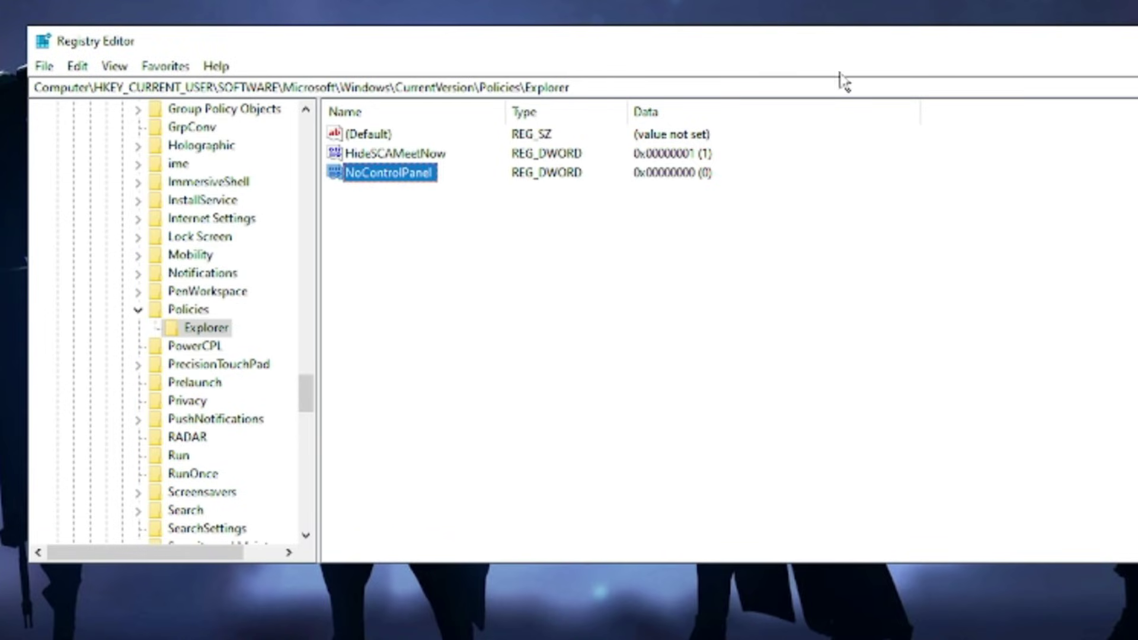
# - Close Registry Editor, then bring back the PowerShell window and close it
pyautogui.click(1133, 50)
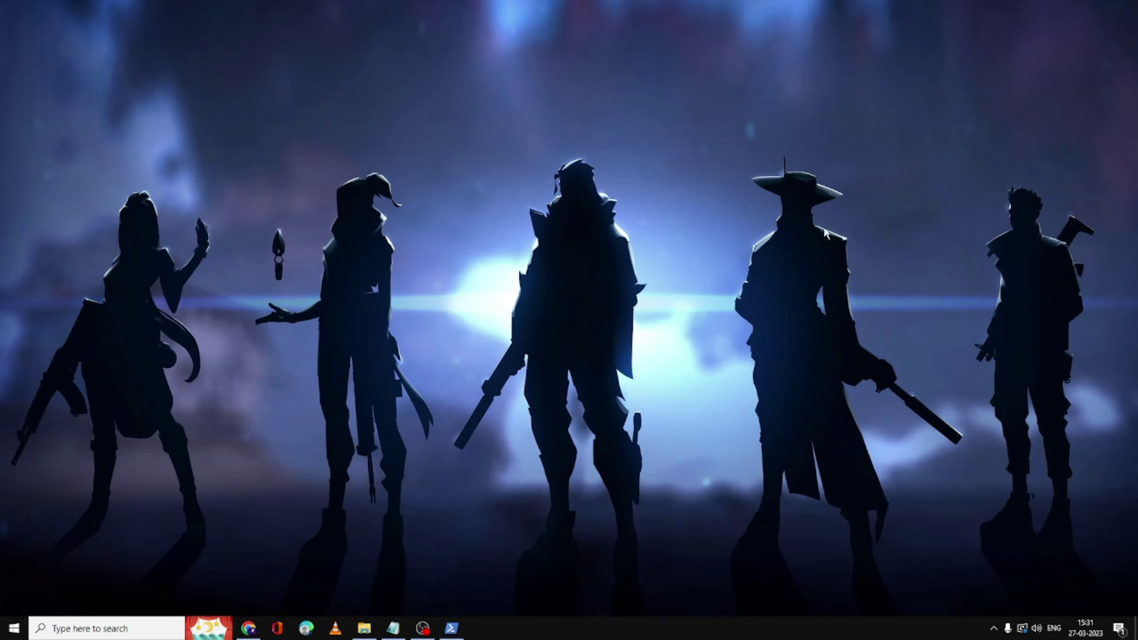
pyautogui.click(451, 628)
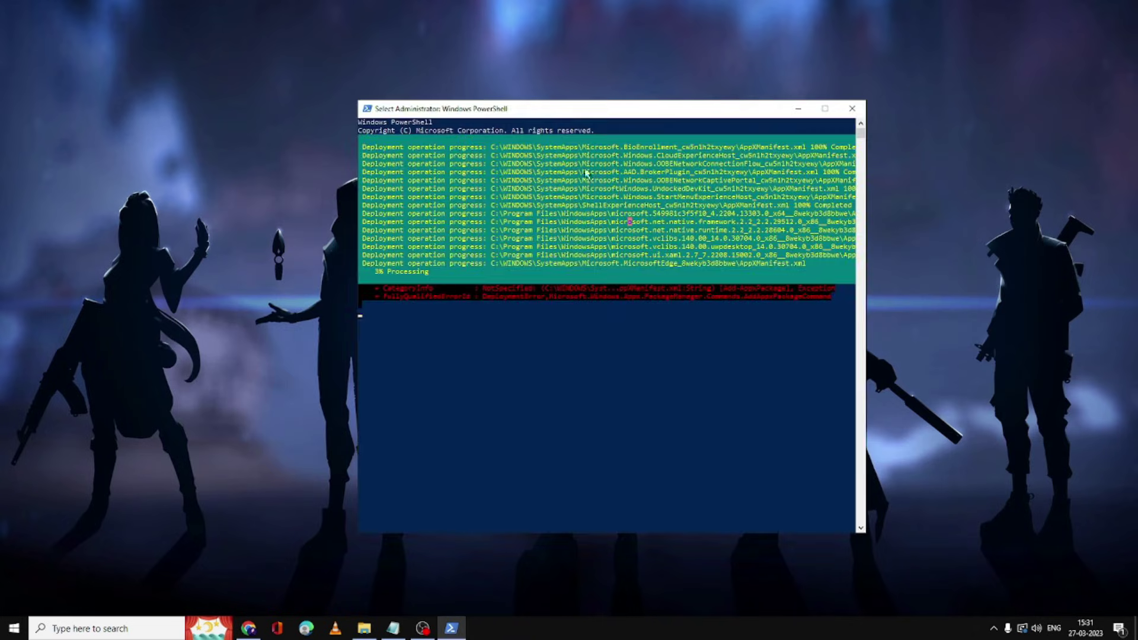
pyautogui.click(853, 109)
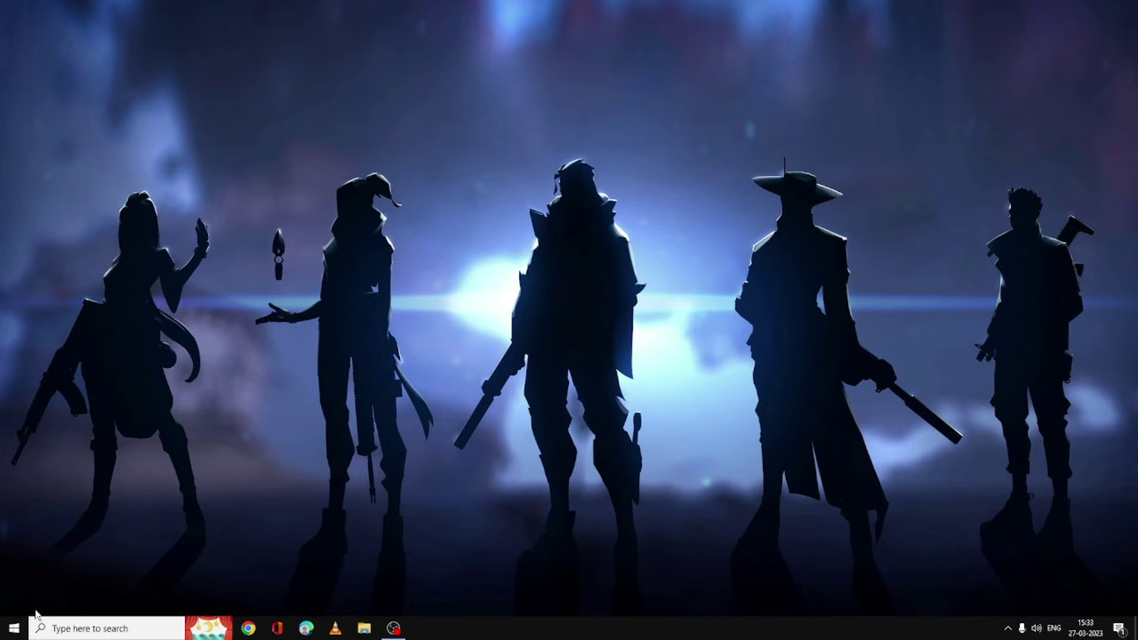
# - Reopen Settings, visit System, return home, and open Devices' Bluetooth & other devices page
pyautogui.rightClick(15, 628)
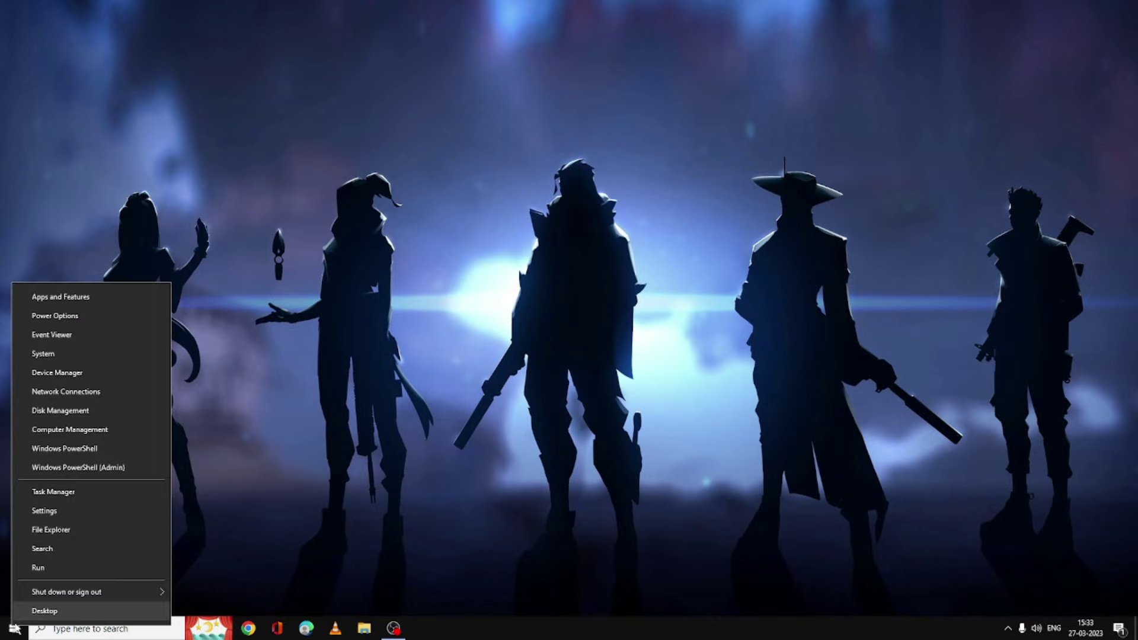
pyautogui.click(58, 514)
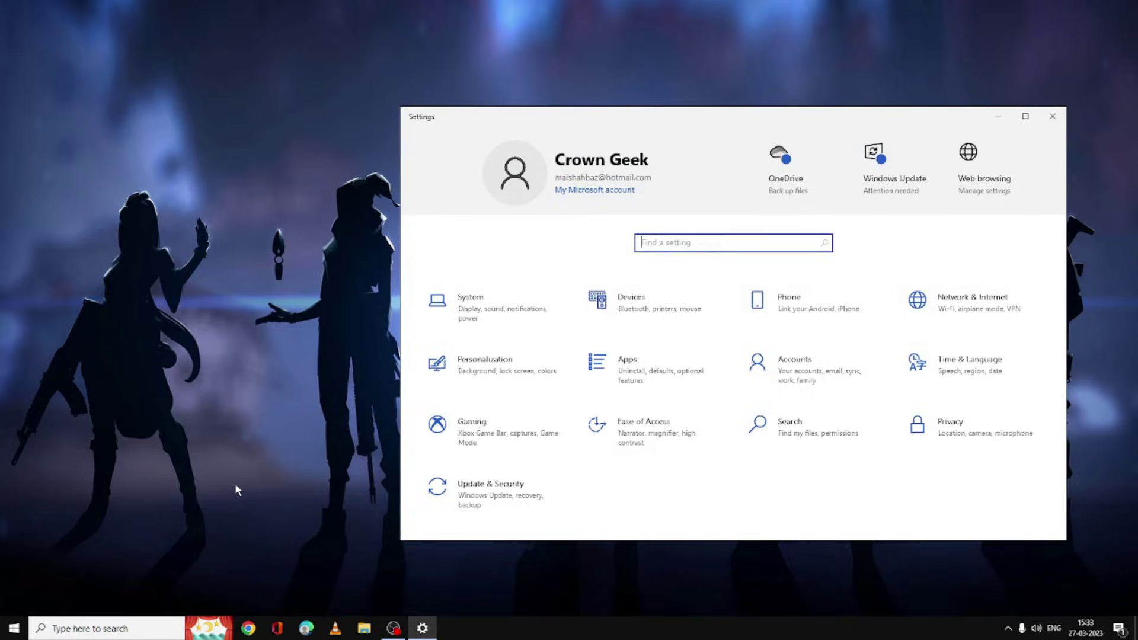
pyautogui.click(493, 319)
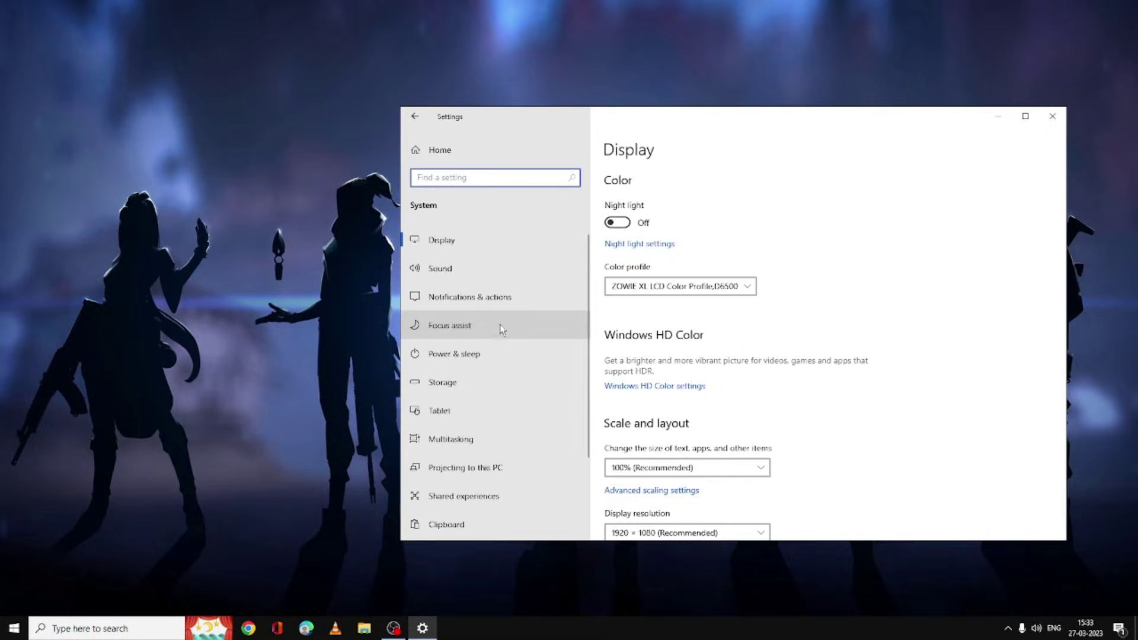
pyautogui.hotkey('alt', 'Left')
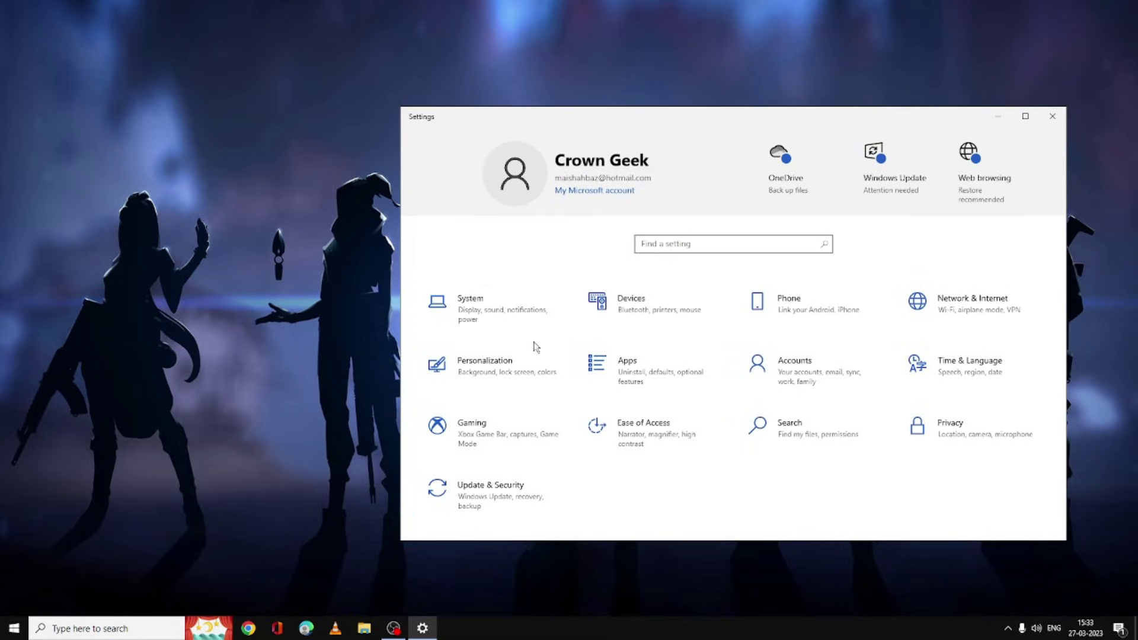
pyautogui.click(686, 313)
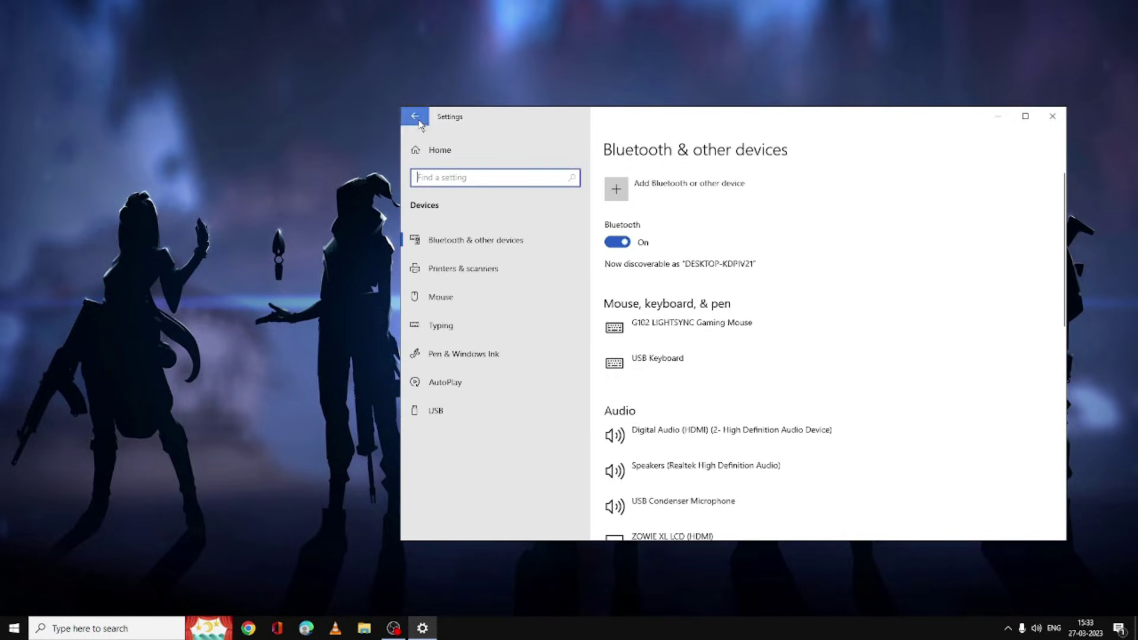